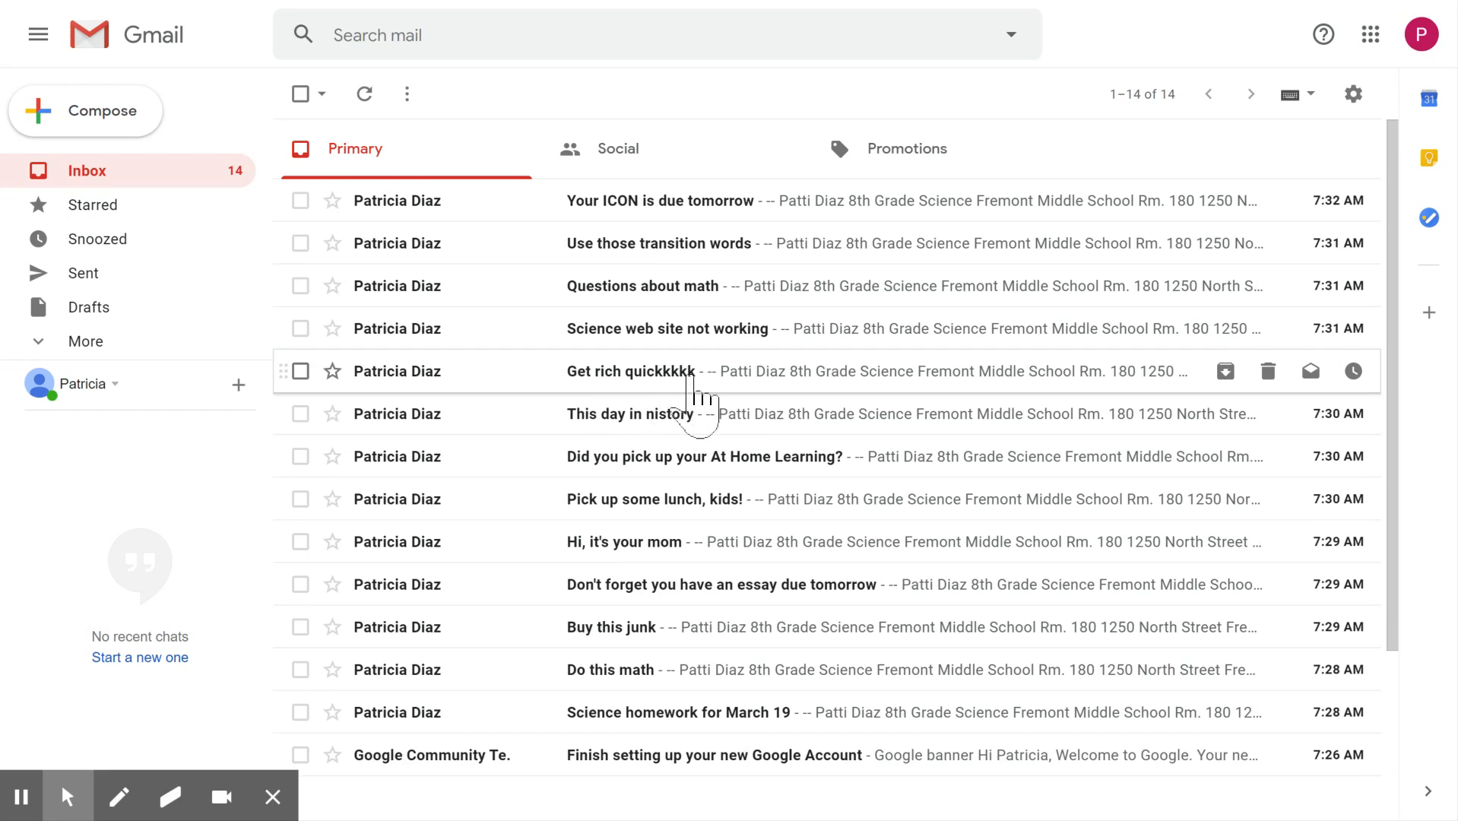
- Delete the "Get rich quickkkkk", "Buy this junk" and "Finish setting up your new Google Account" emails from the inbox
click(300, 371)
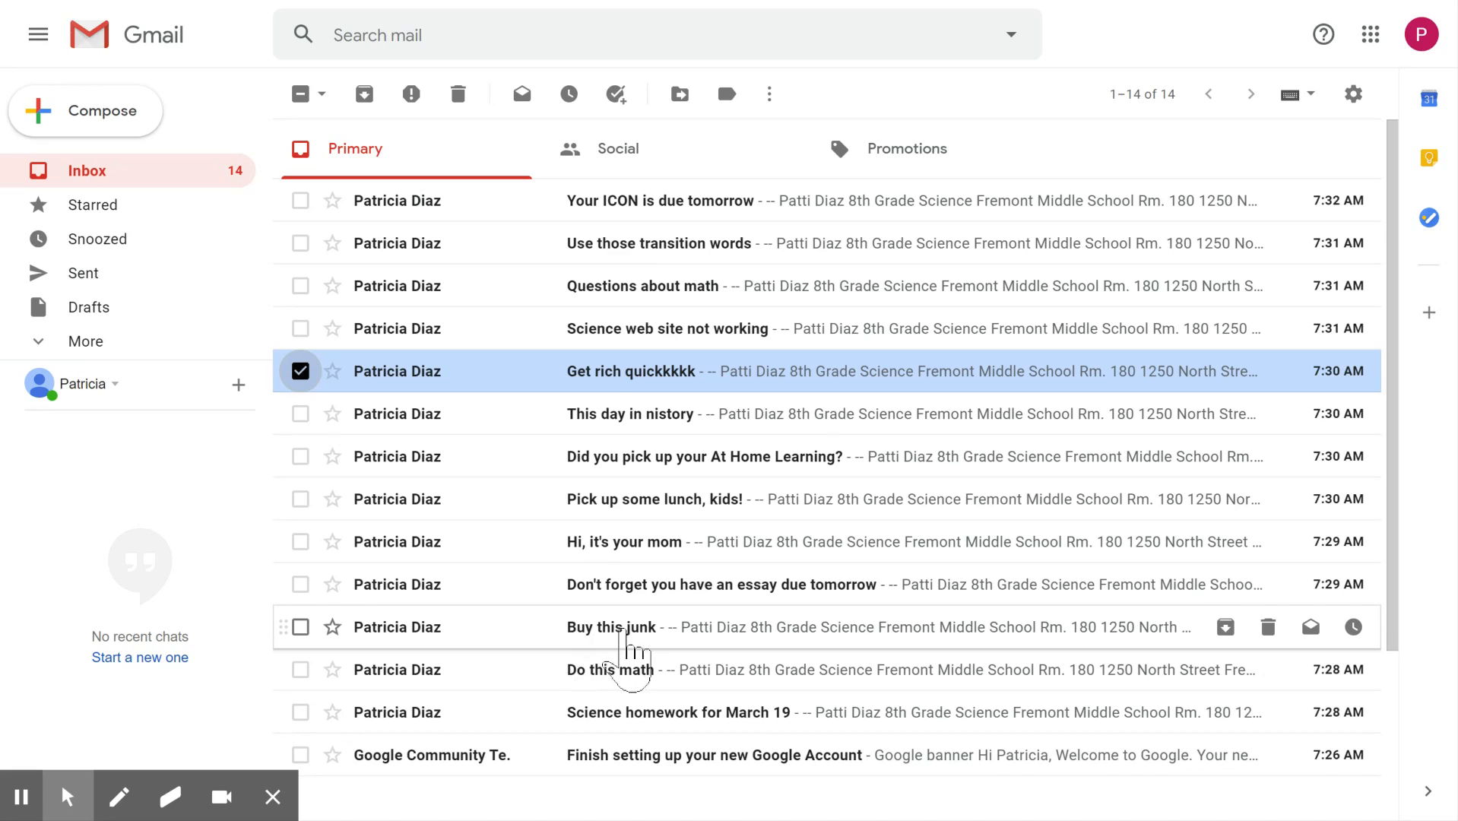
click(300, 627)
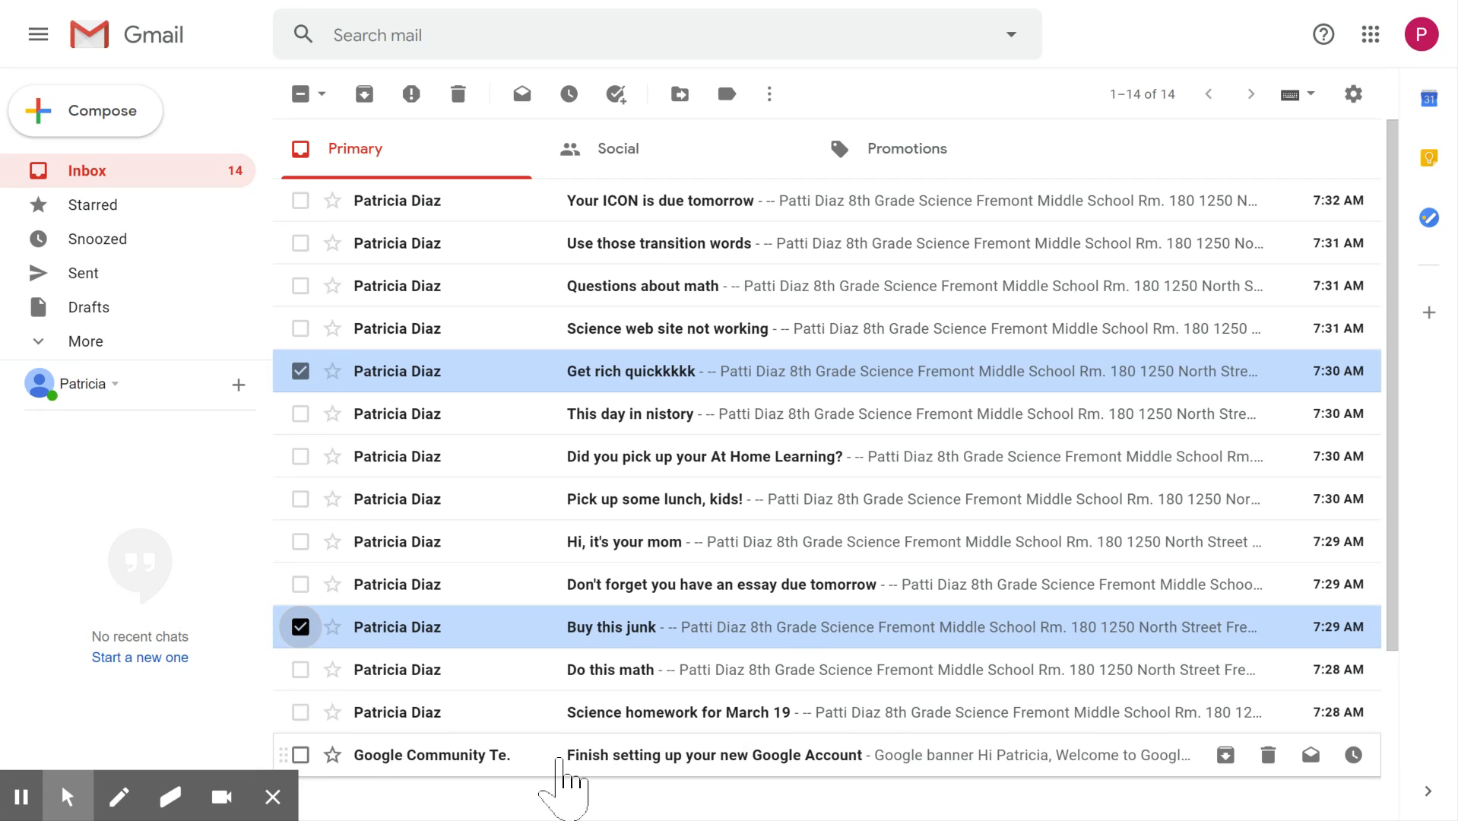
click(301, 755)
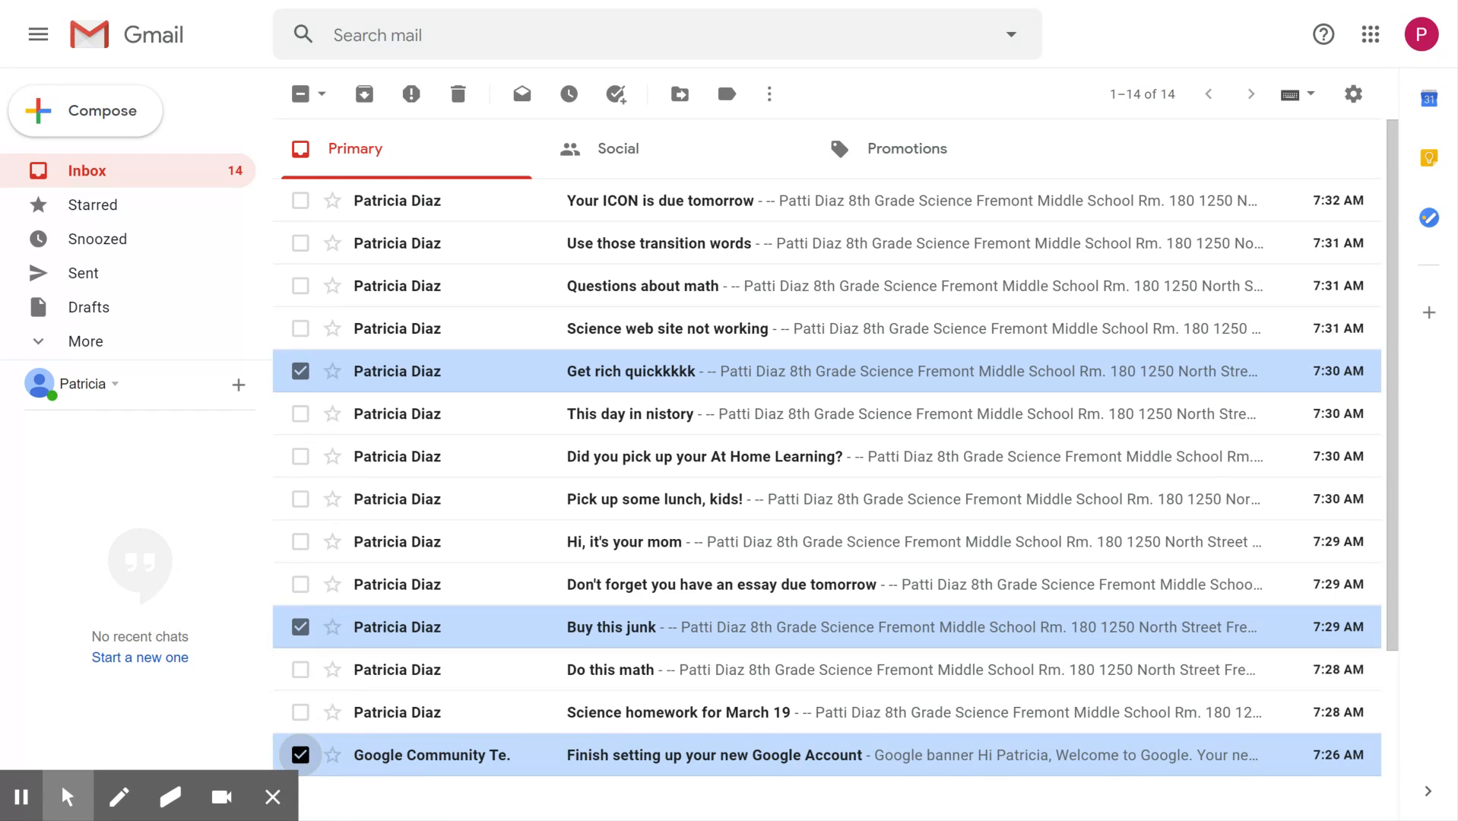
click(458, 95)
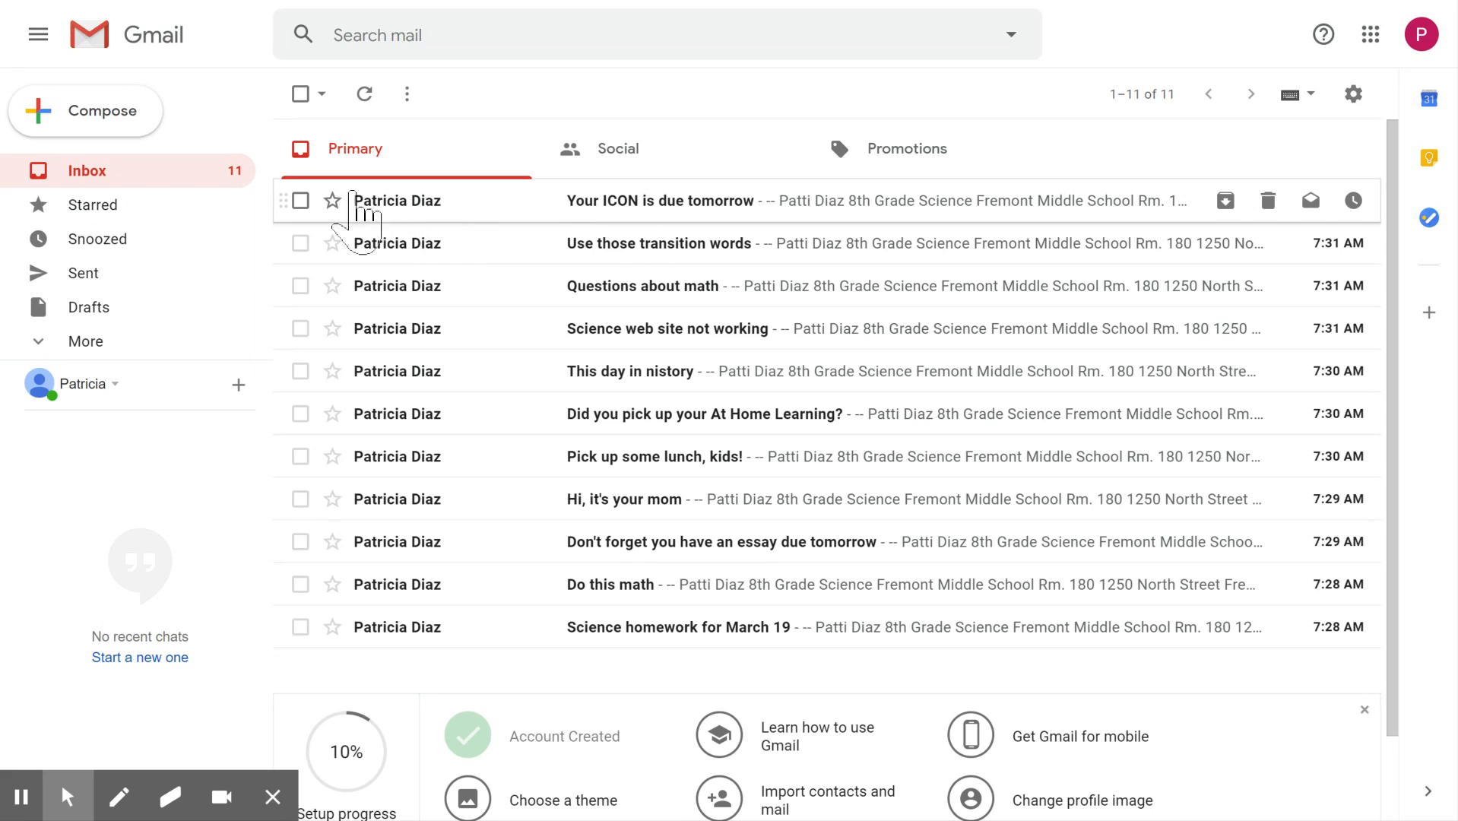
- Move the "Your ICON is due tomorrow" and "This day in nistory" emails to a new label named History
click(301, 201)
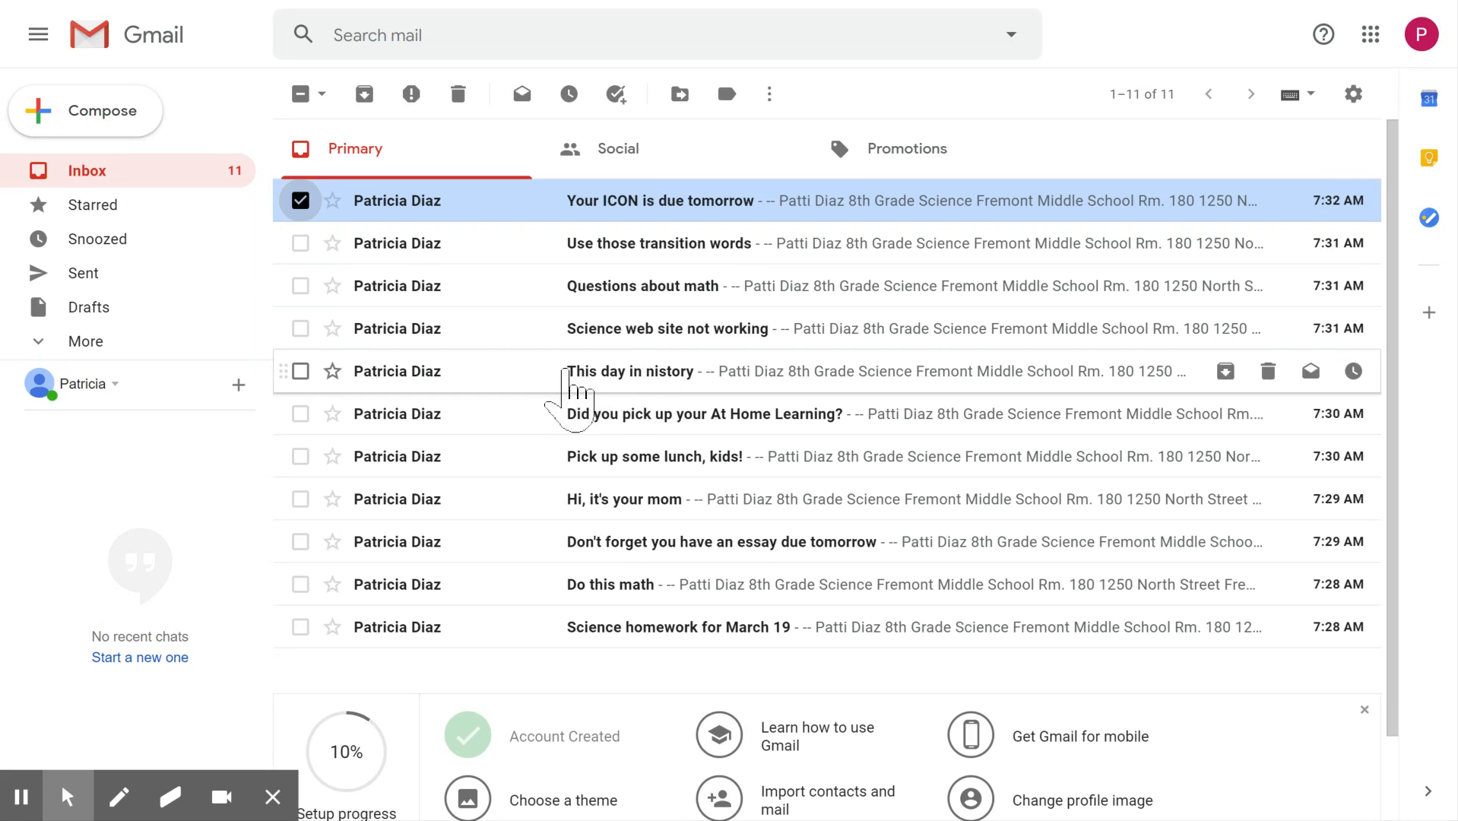
click(300, 372)
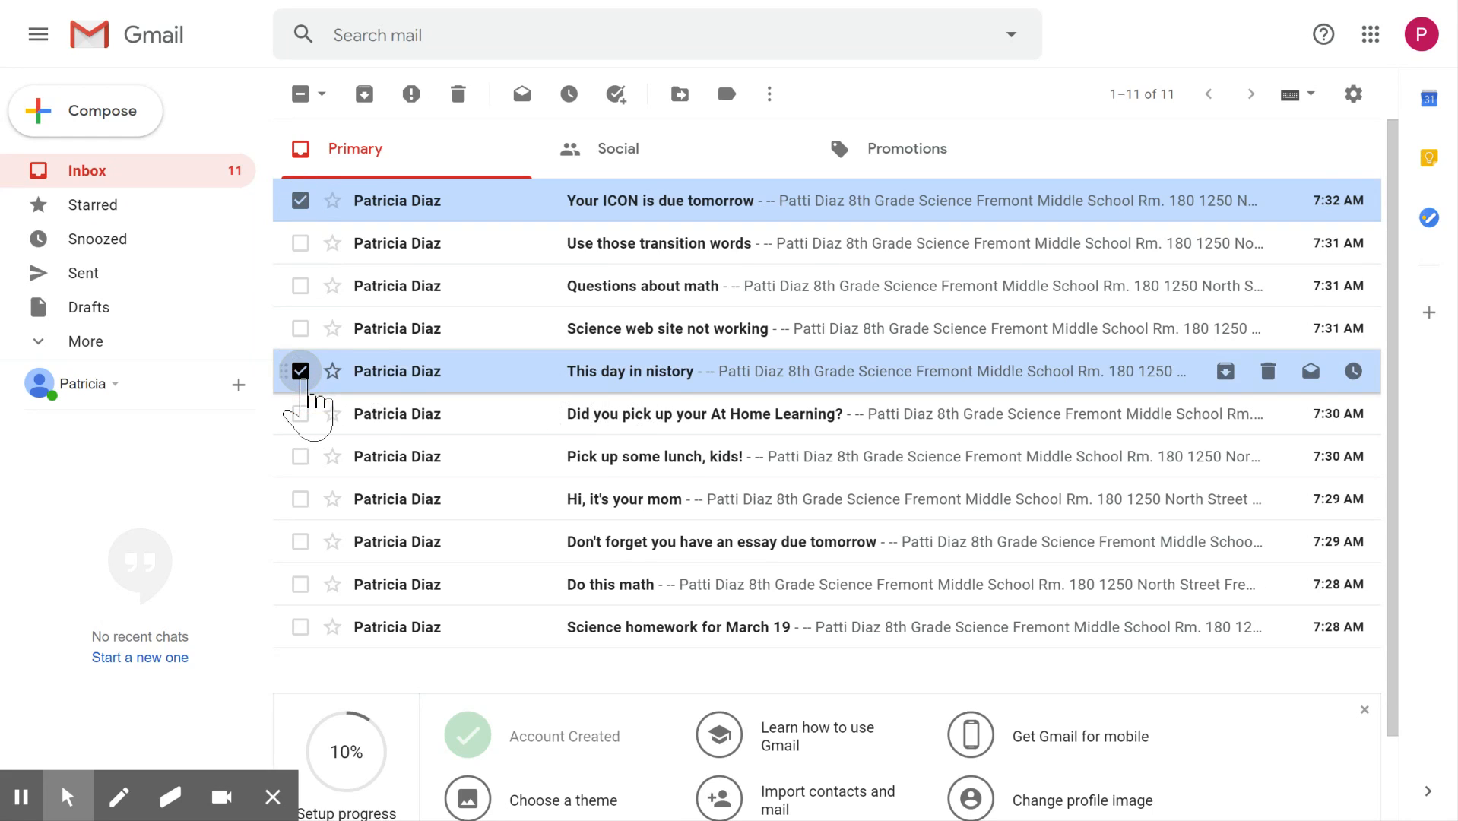
click(681, 97)
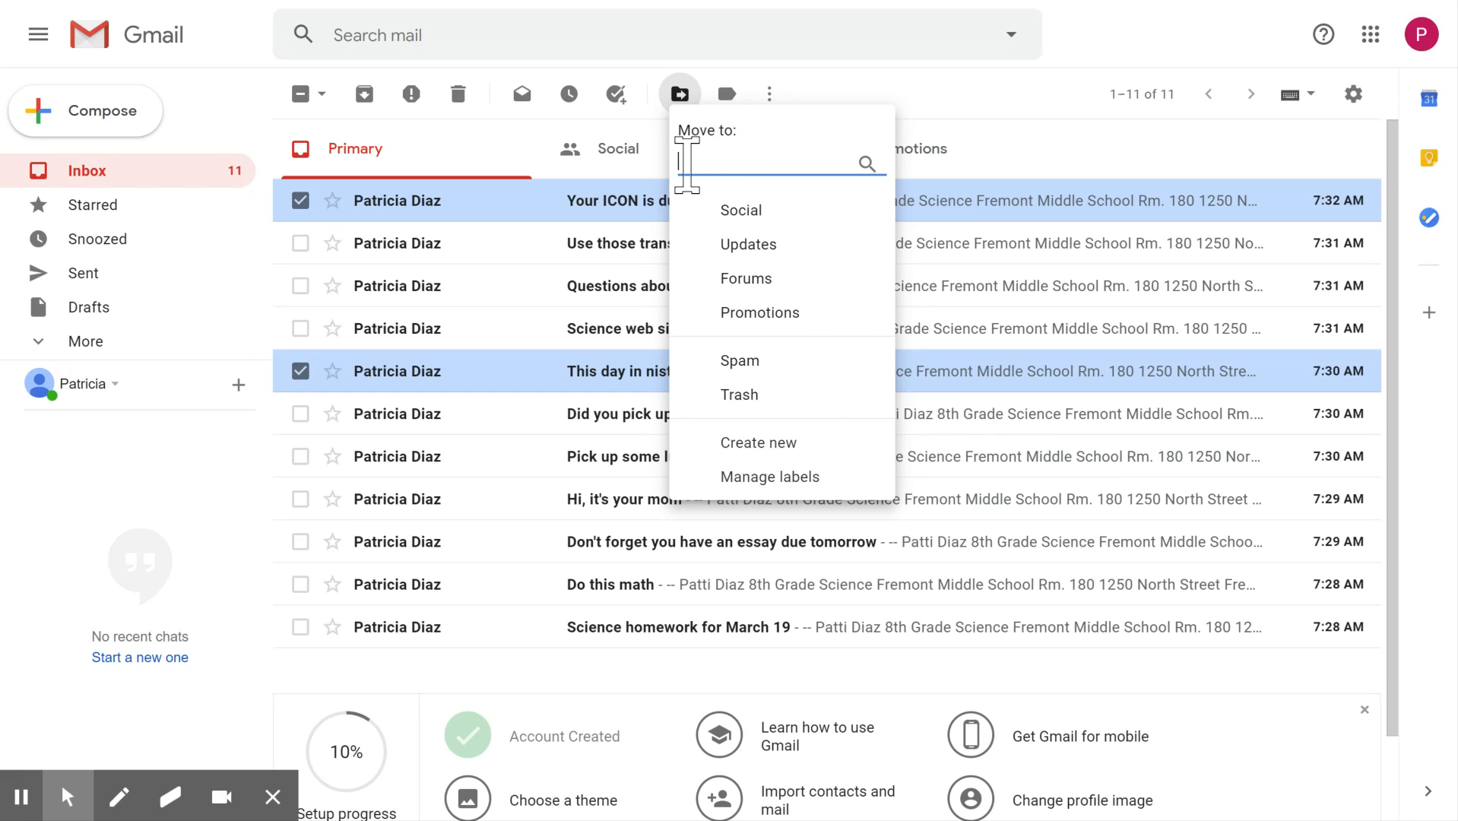
text(Hisoty)
key(BackSpace)
key(BackSpace)
key(BackSpace)
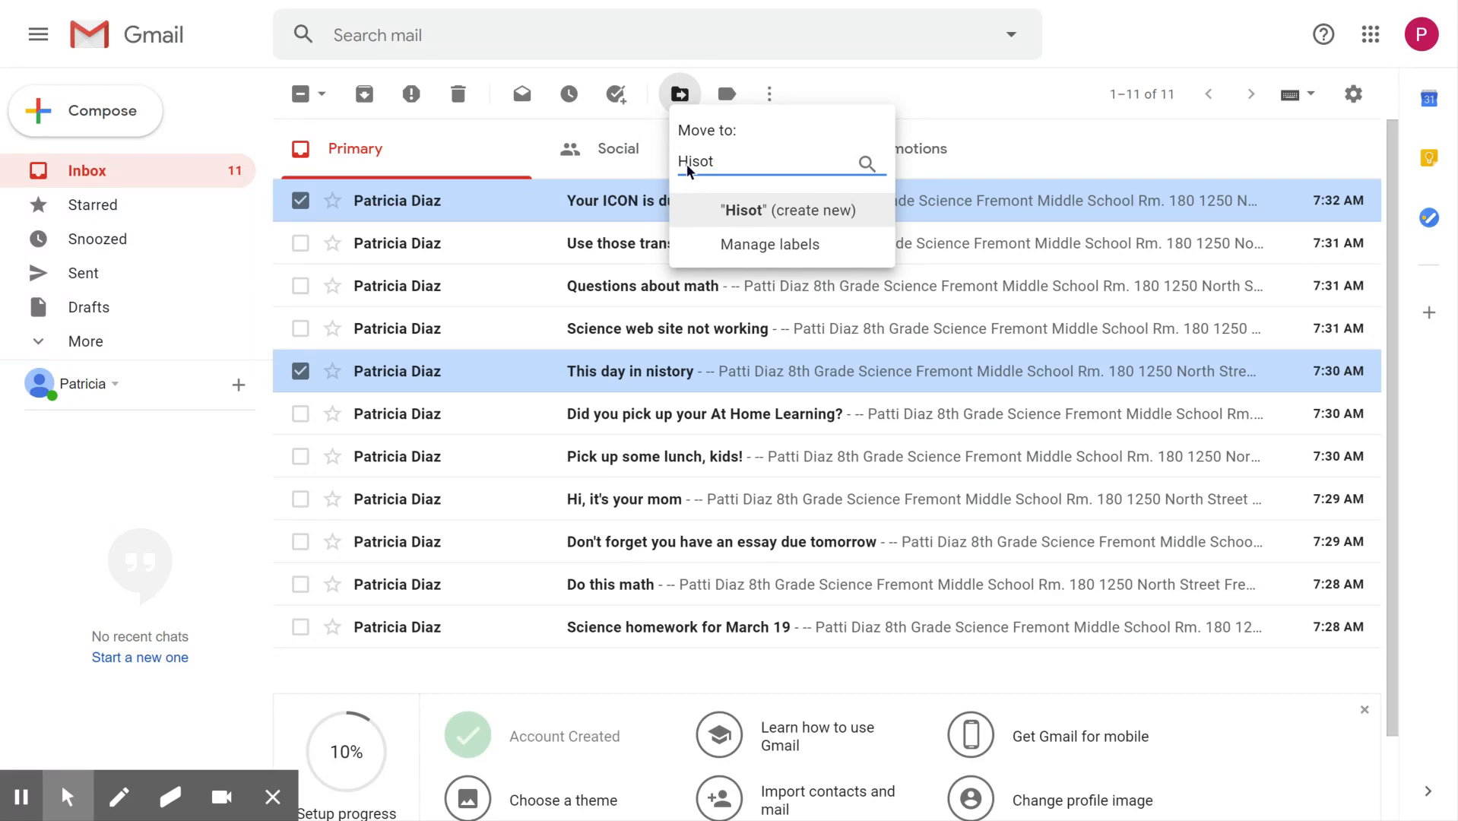
text(tory)
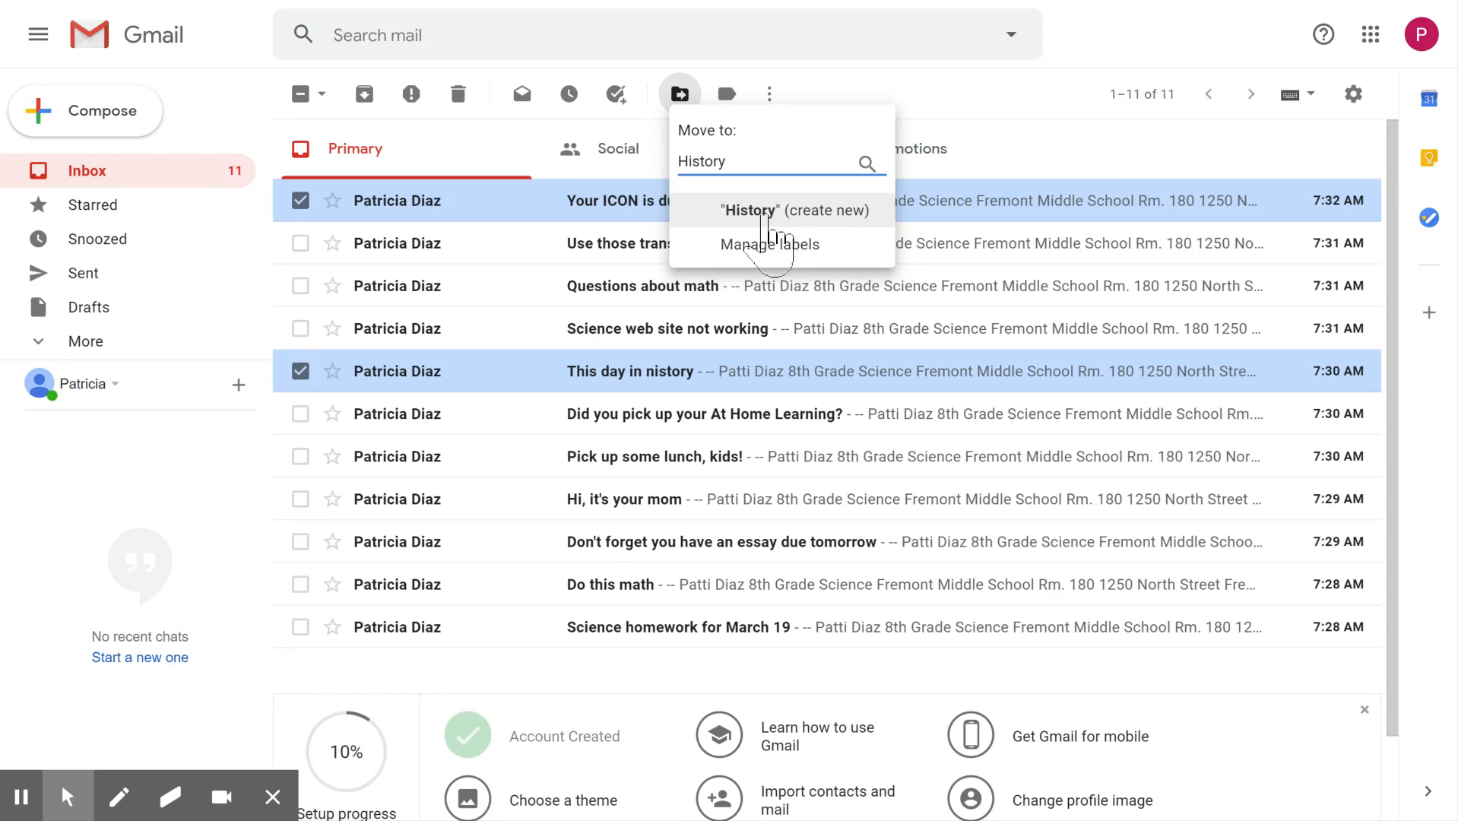
click(763, 213)
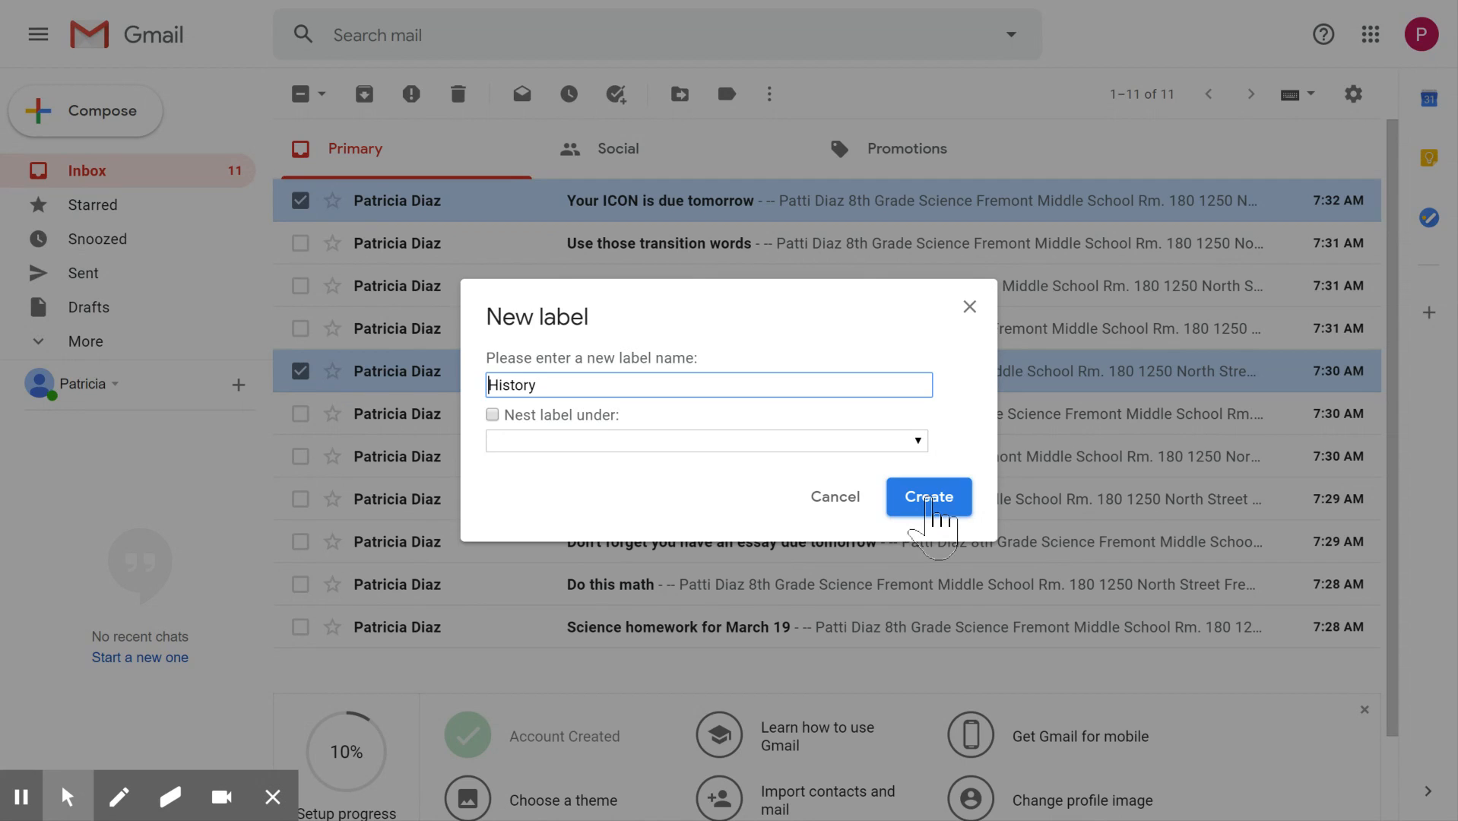
click(929, 500)
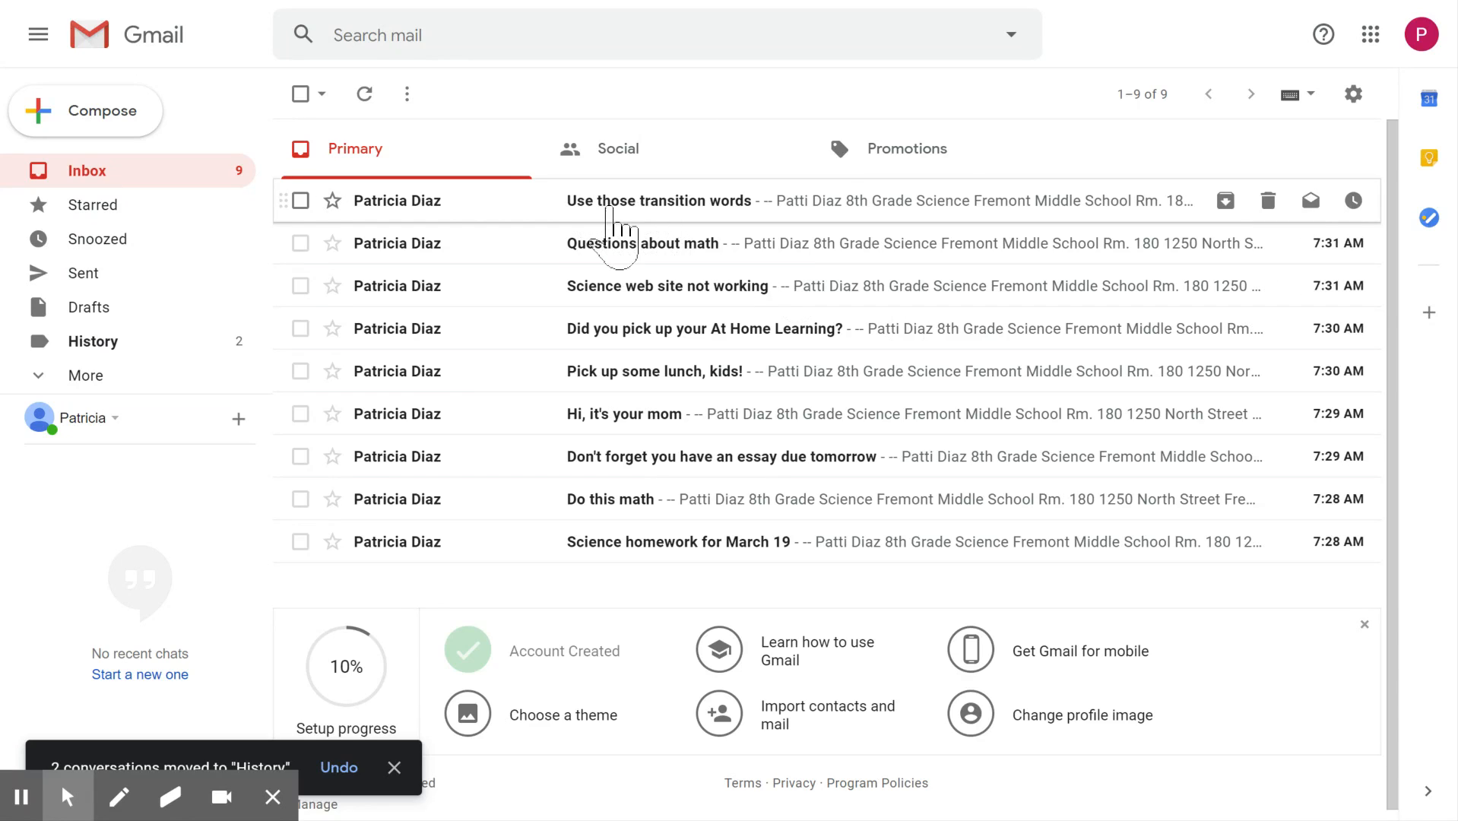
- Move the "Use those transition words" and "Don't forget you have an essay due tomorrow" emails to a new label named English
click(300, 200)
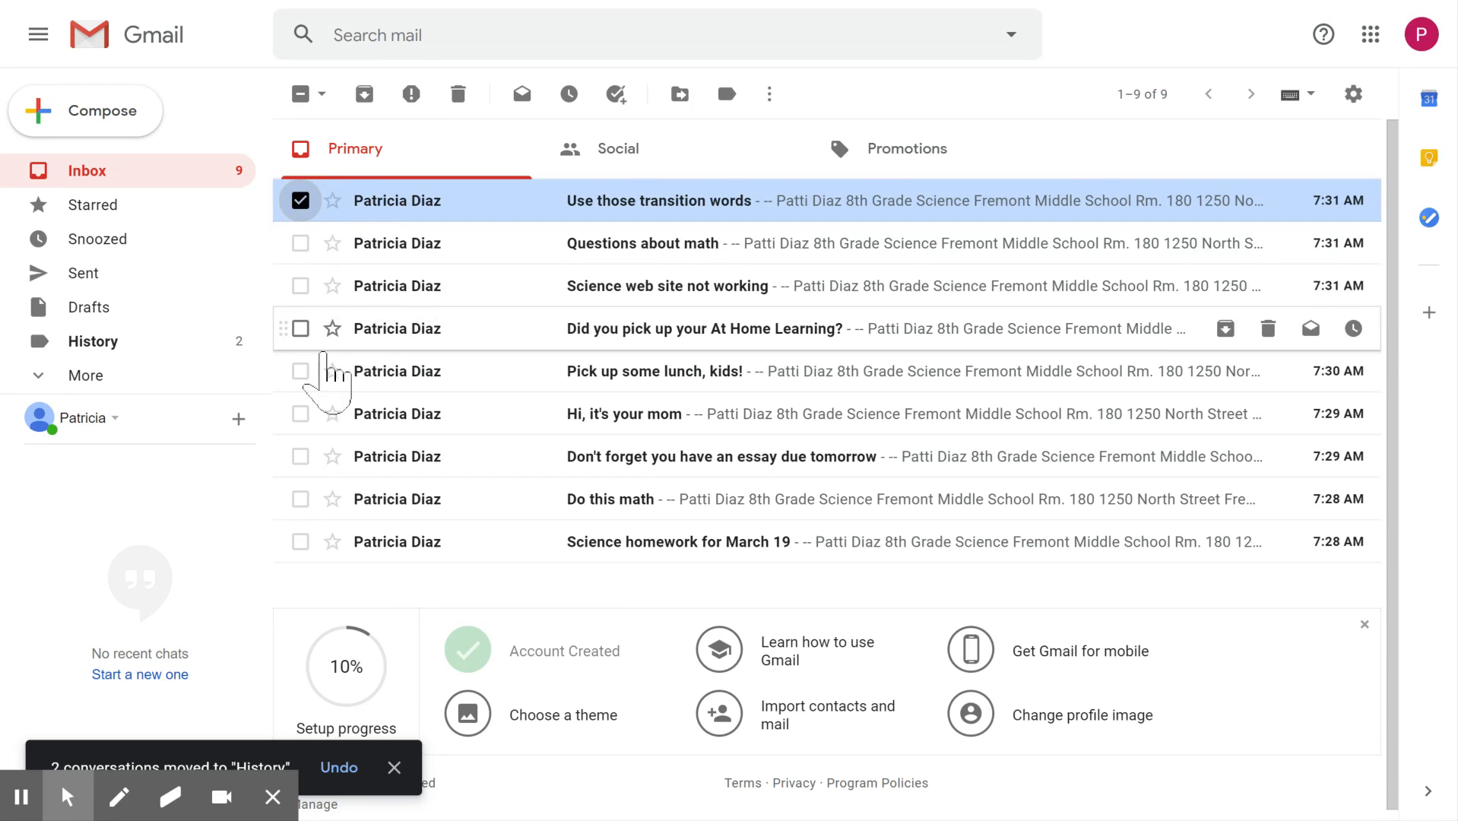
click(300, 456)
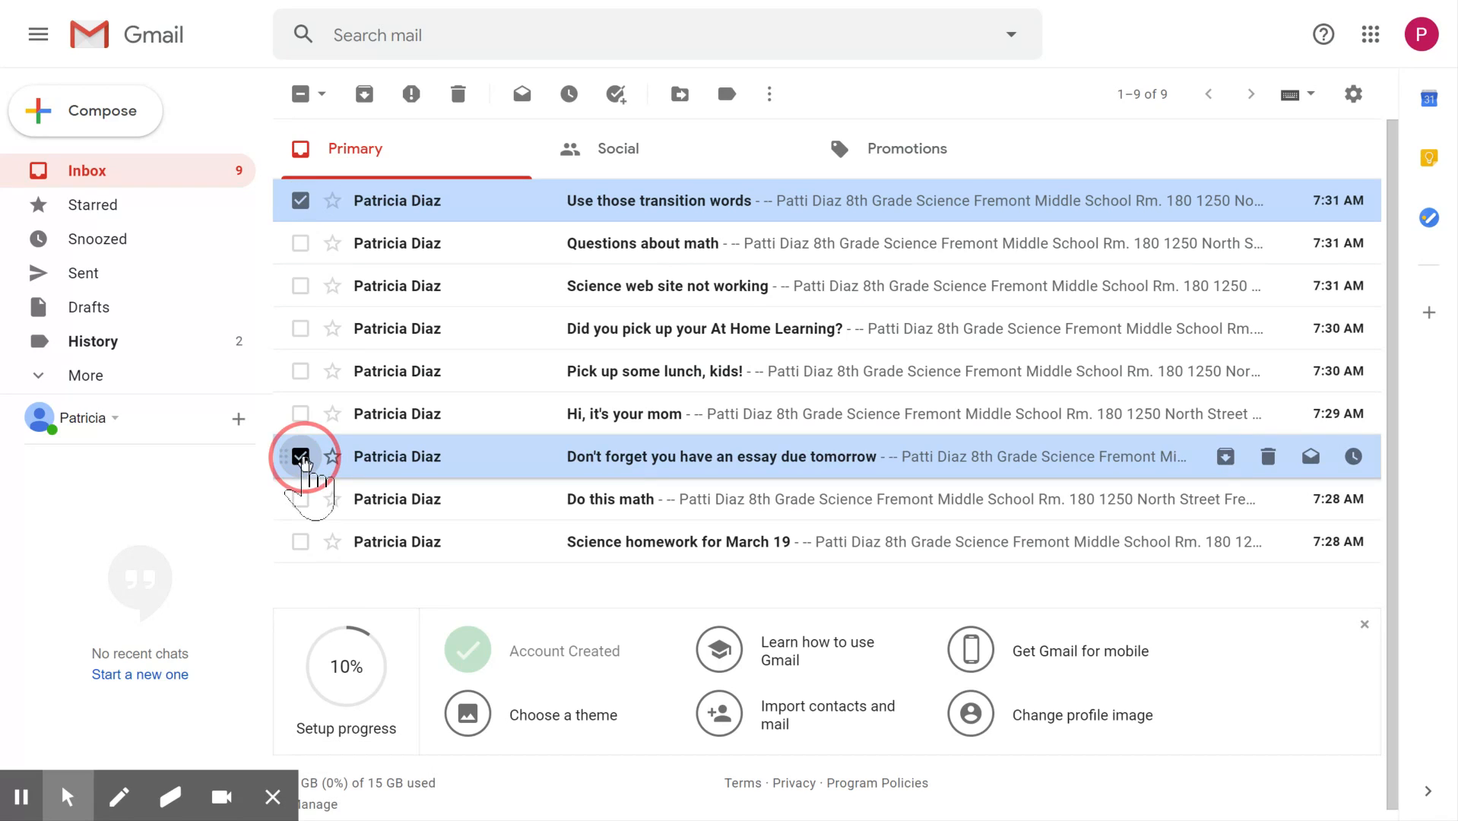
click(300, 456)
click(301, 456)
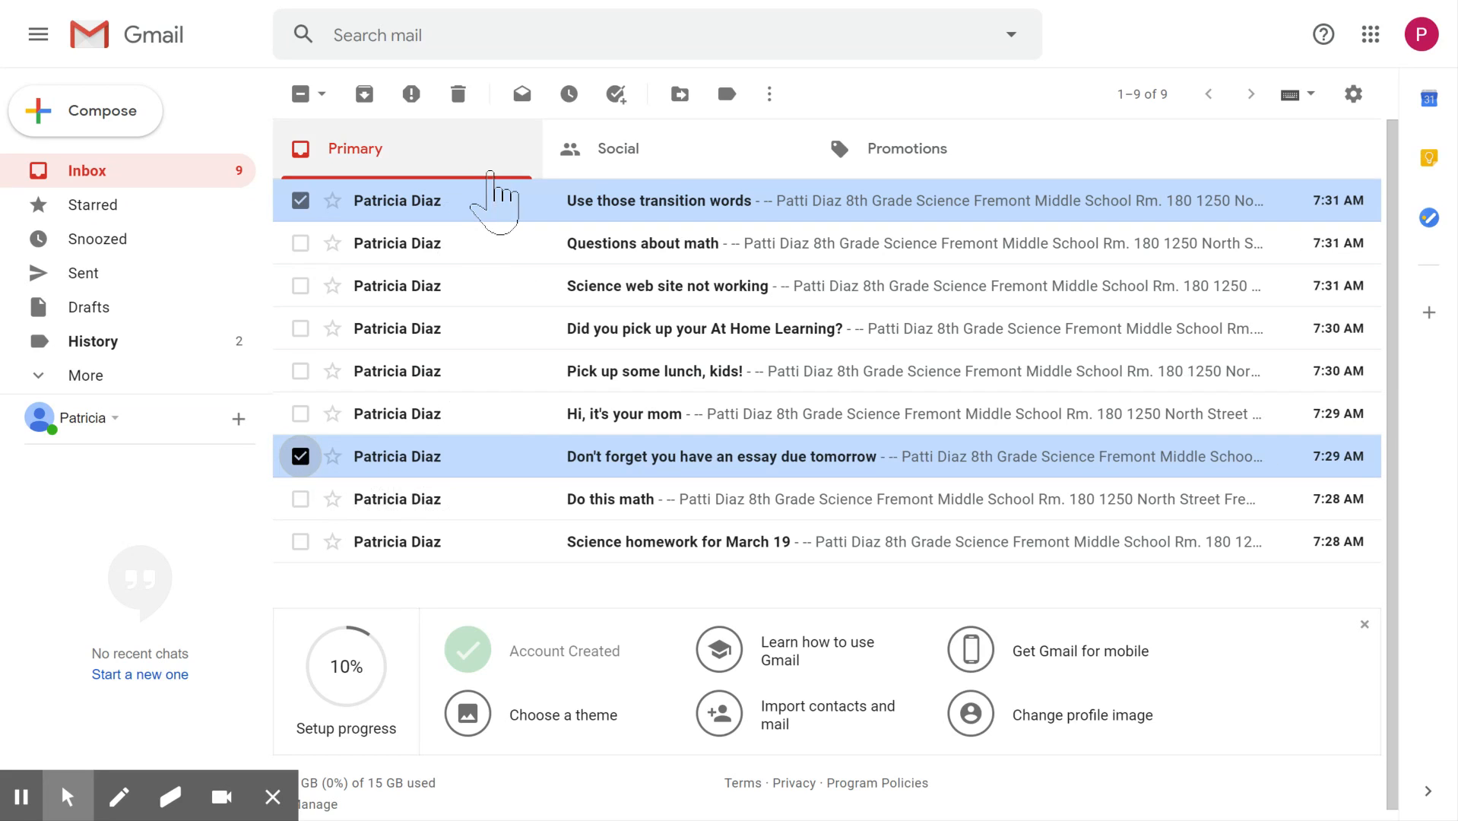
mouse_move(416, 503)
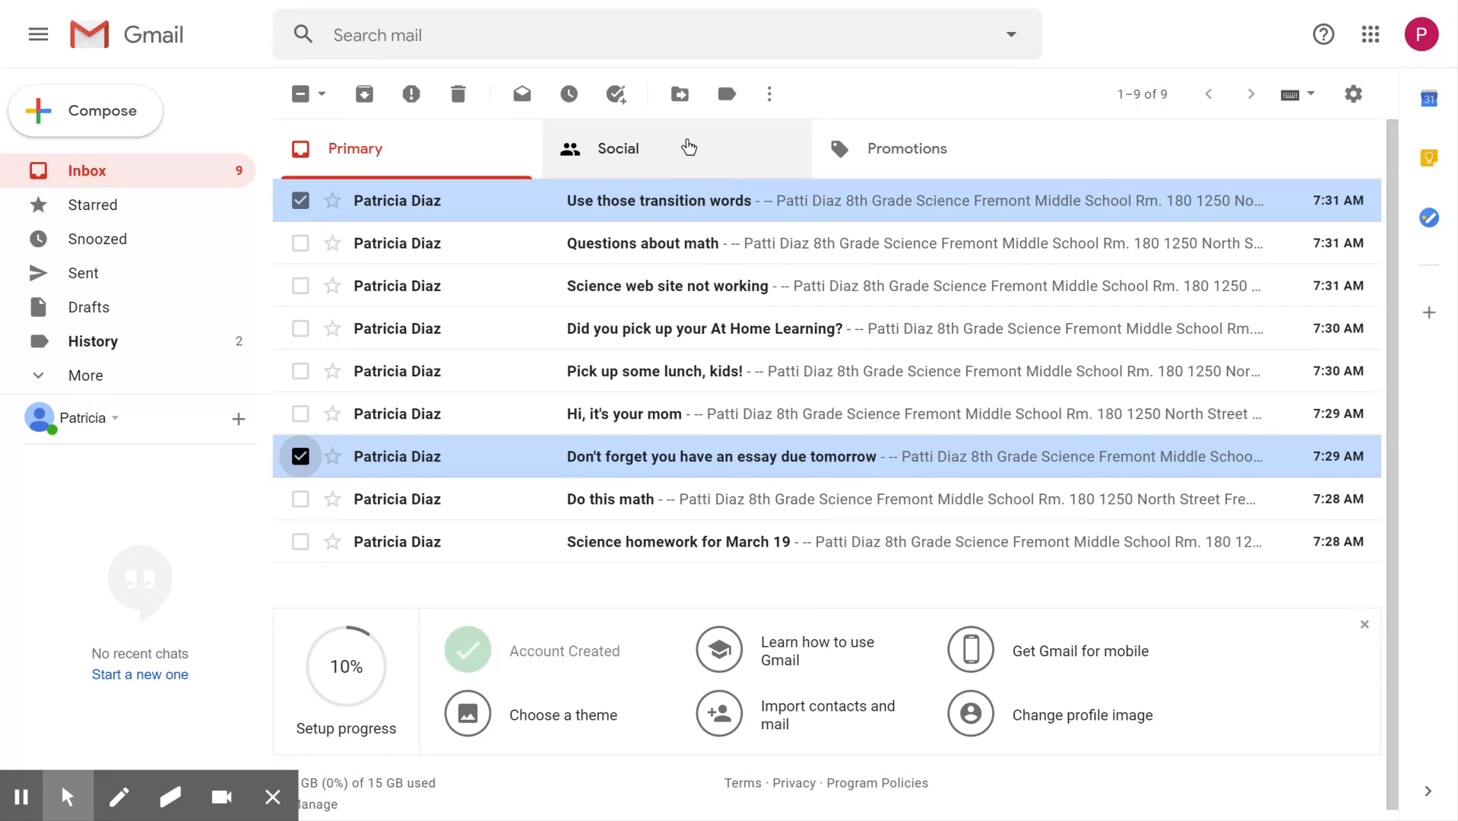
click(679, 93)
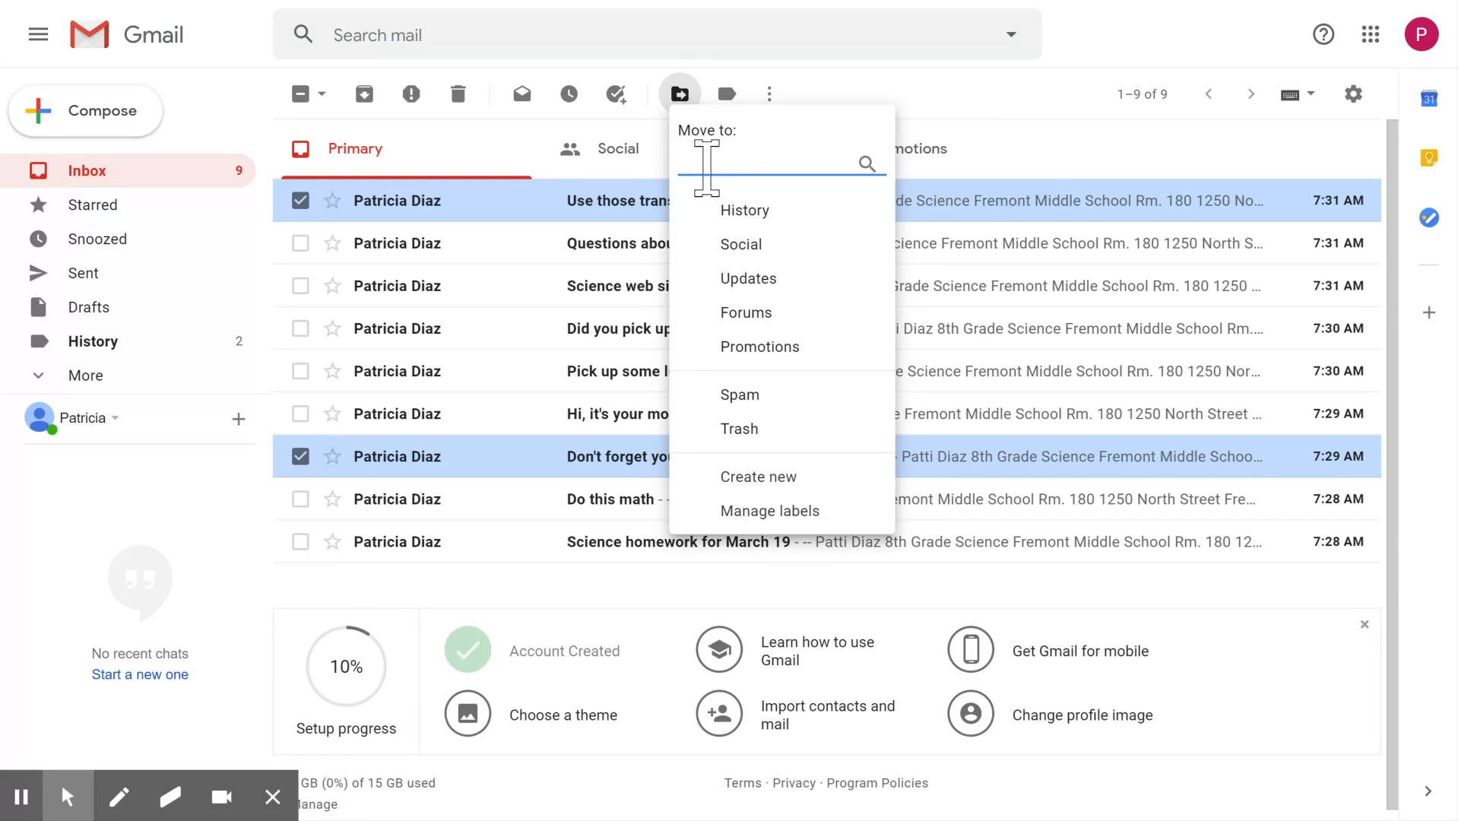
text(E)
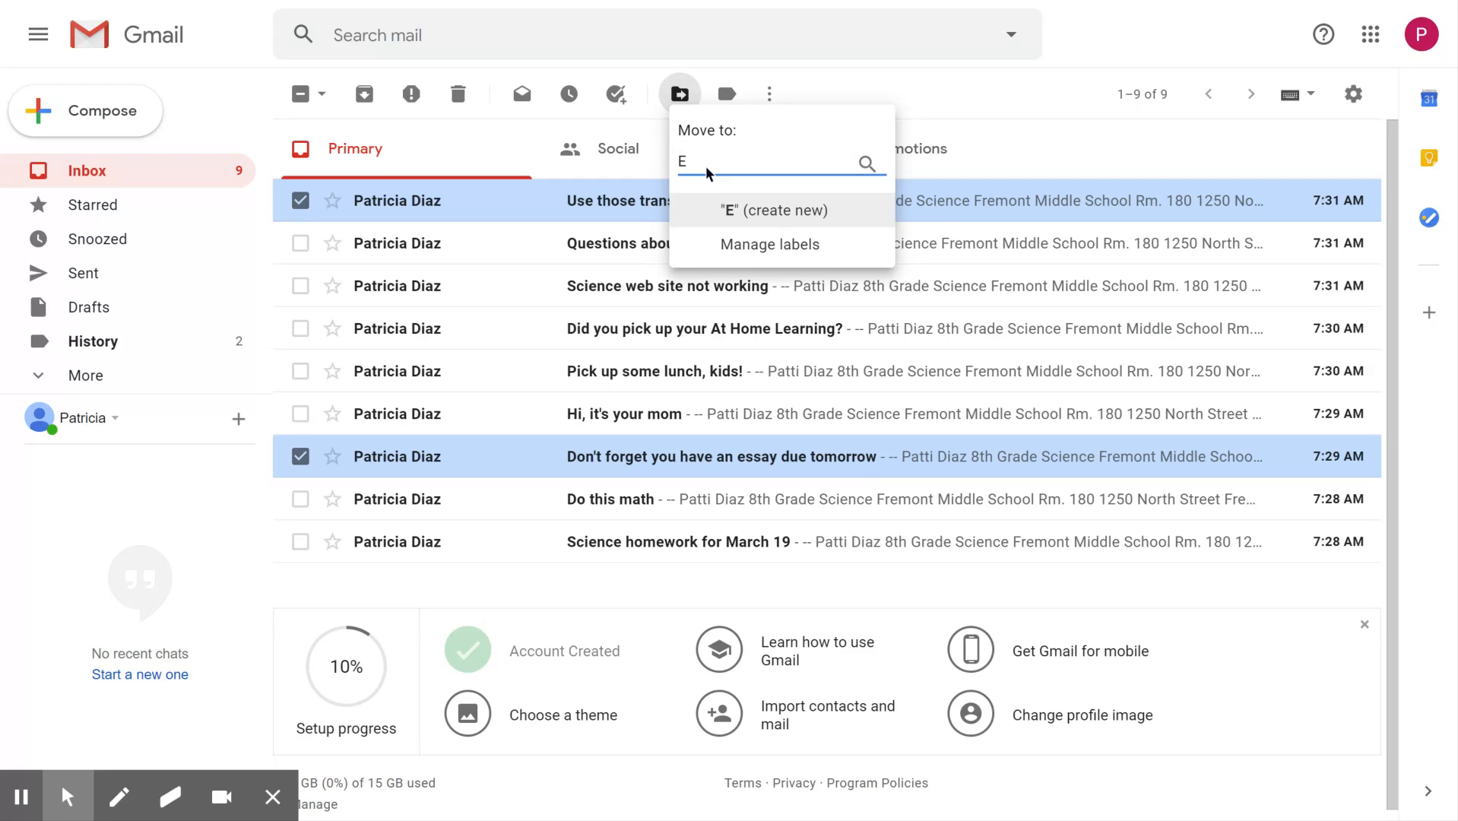
text(nglish)
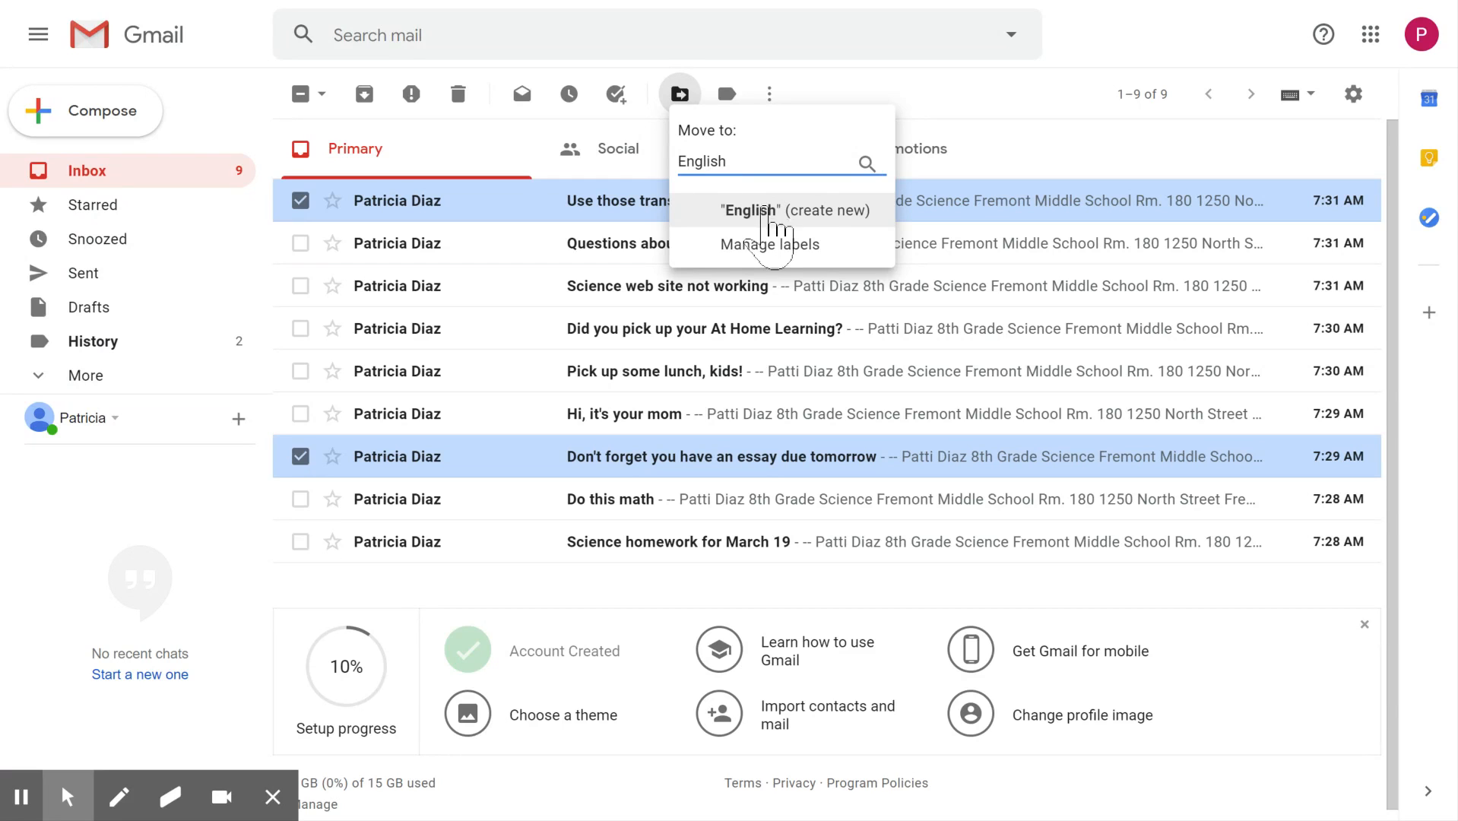
click(754, 213)
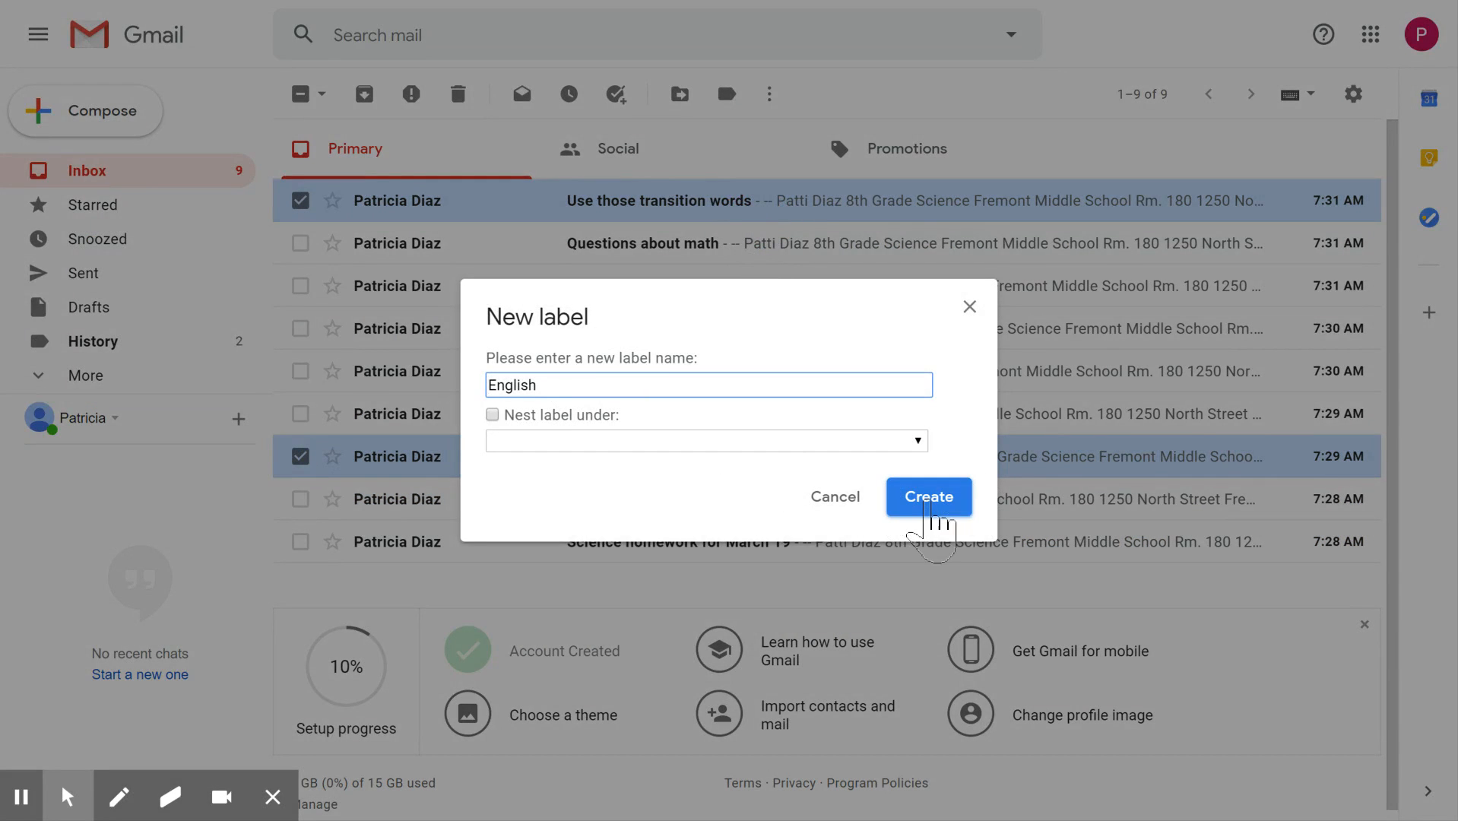
click(931, 500)
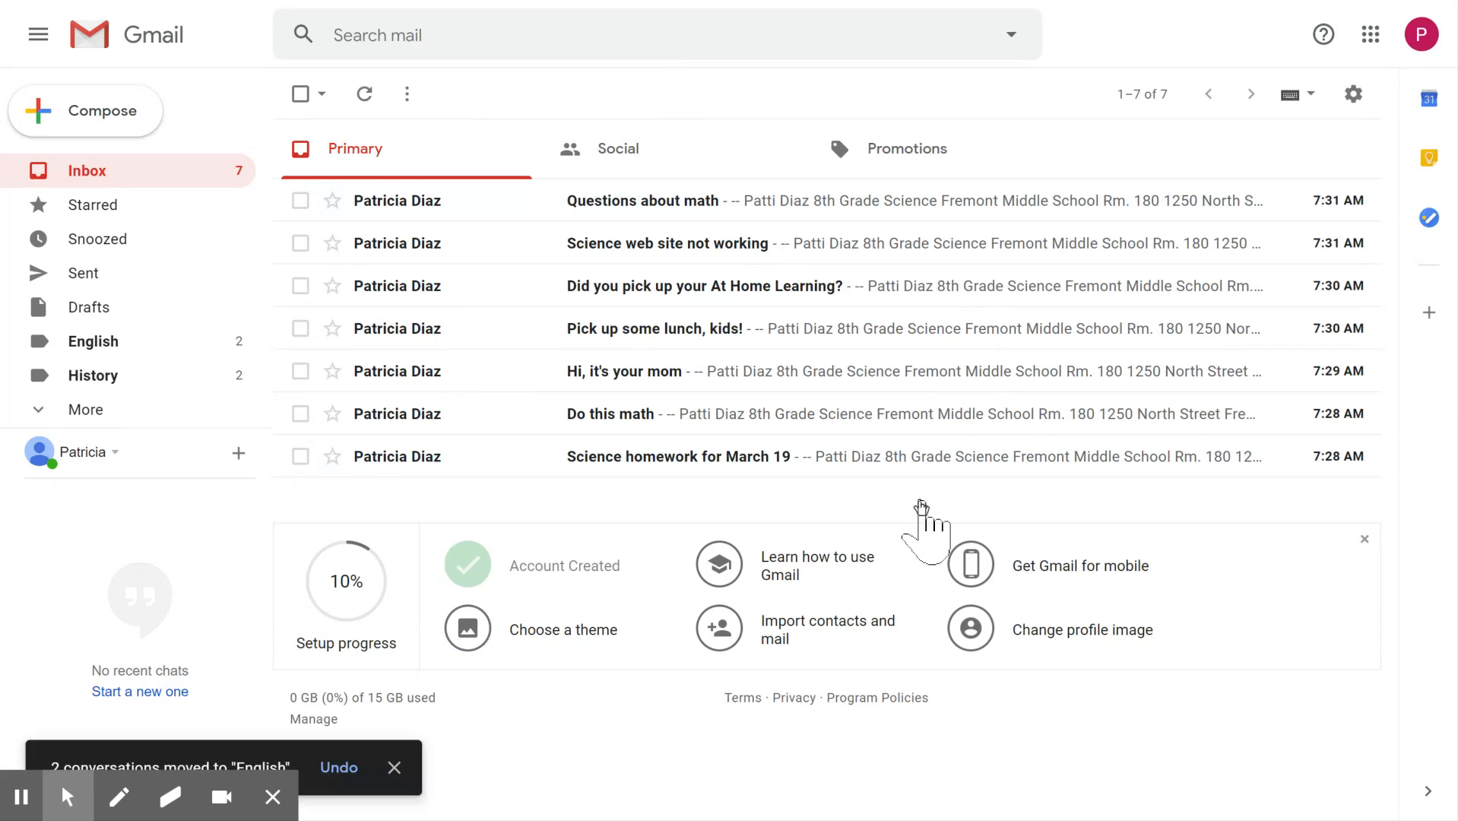
- Move the "Questions about math" and "Do this math" emails to a new label named Math
click(300, 200)
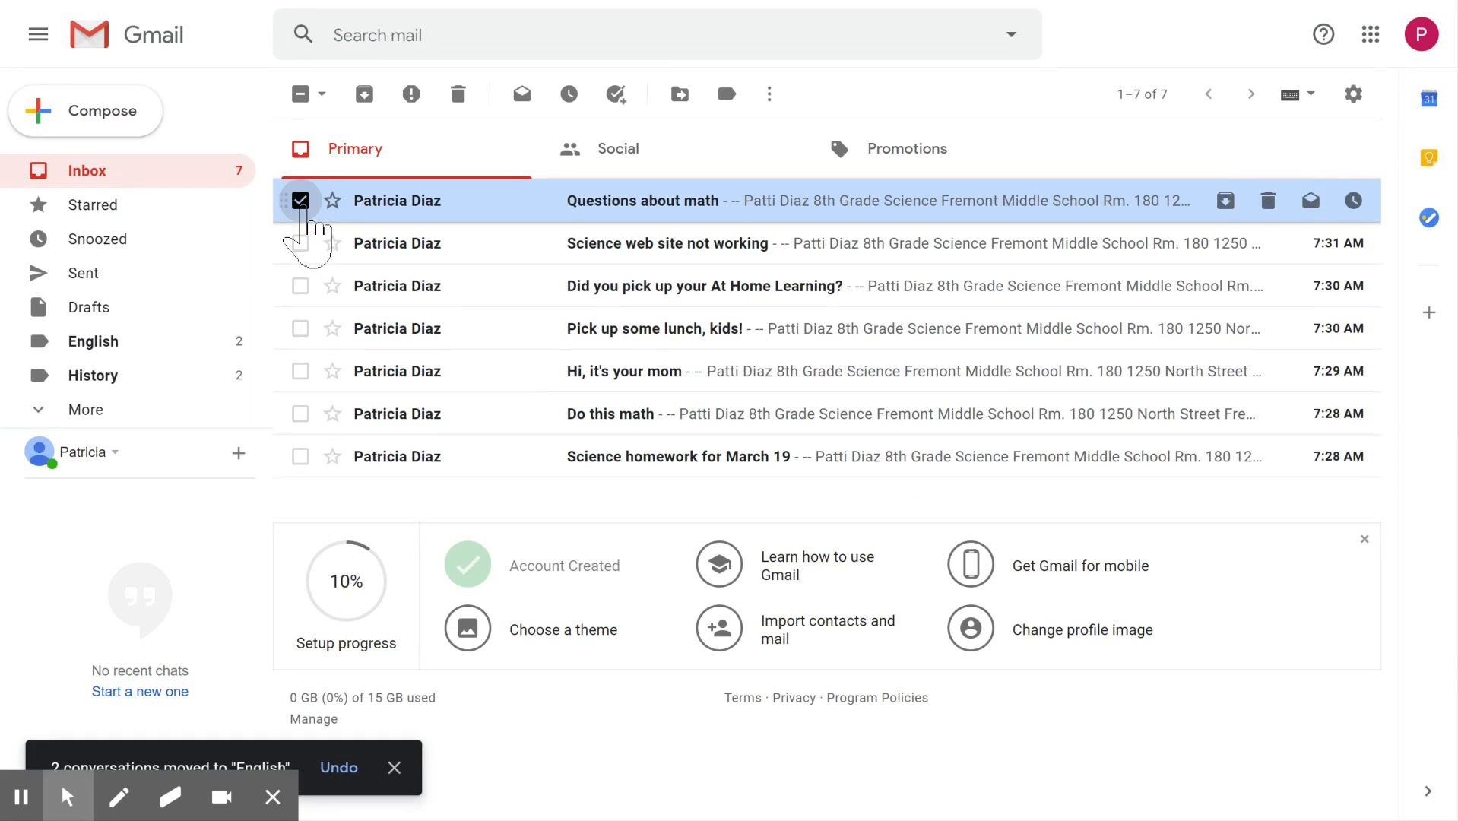
click(300, 414)
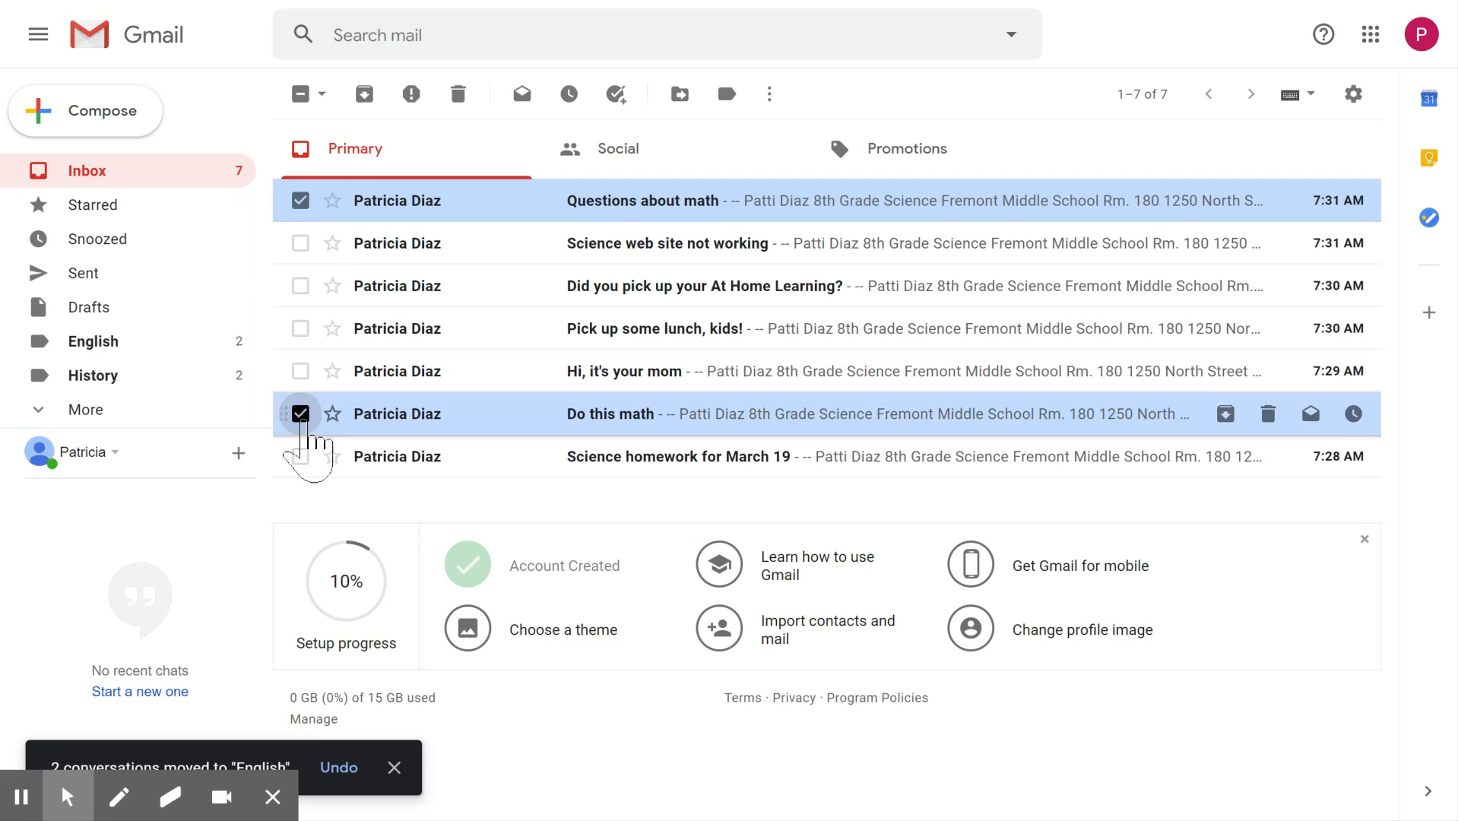
click(680, 94)
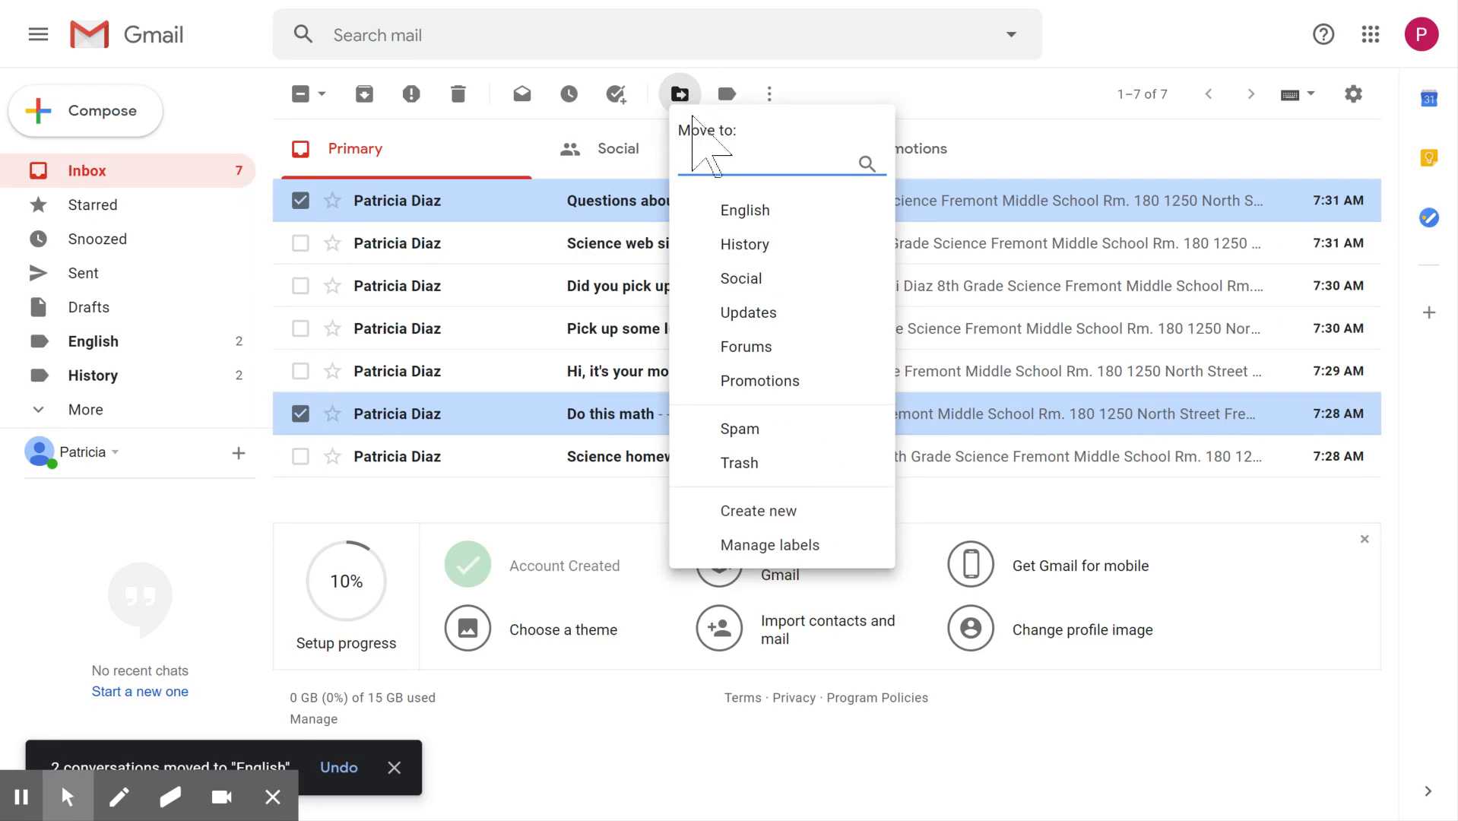
text(Math)
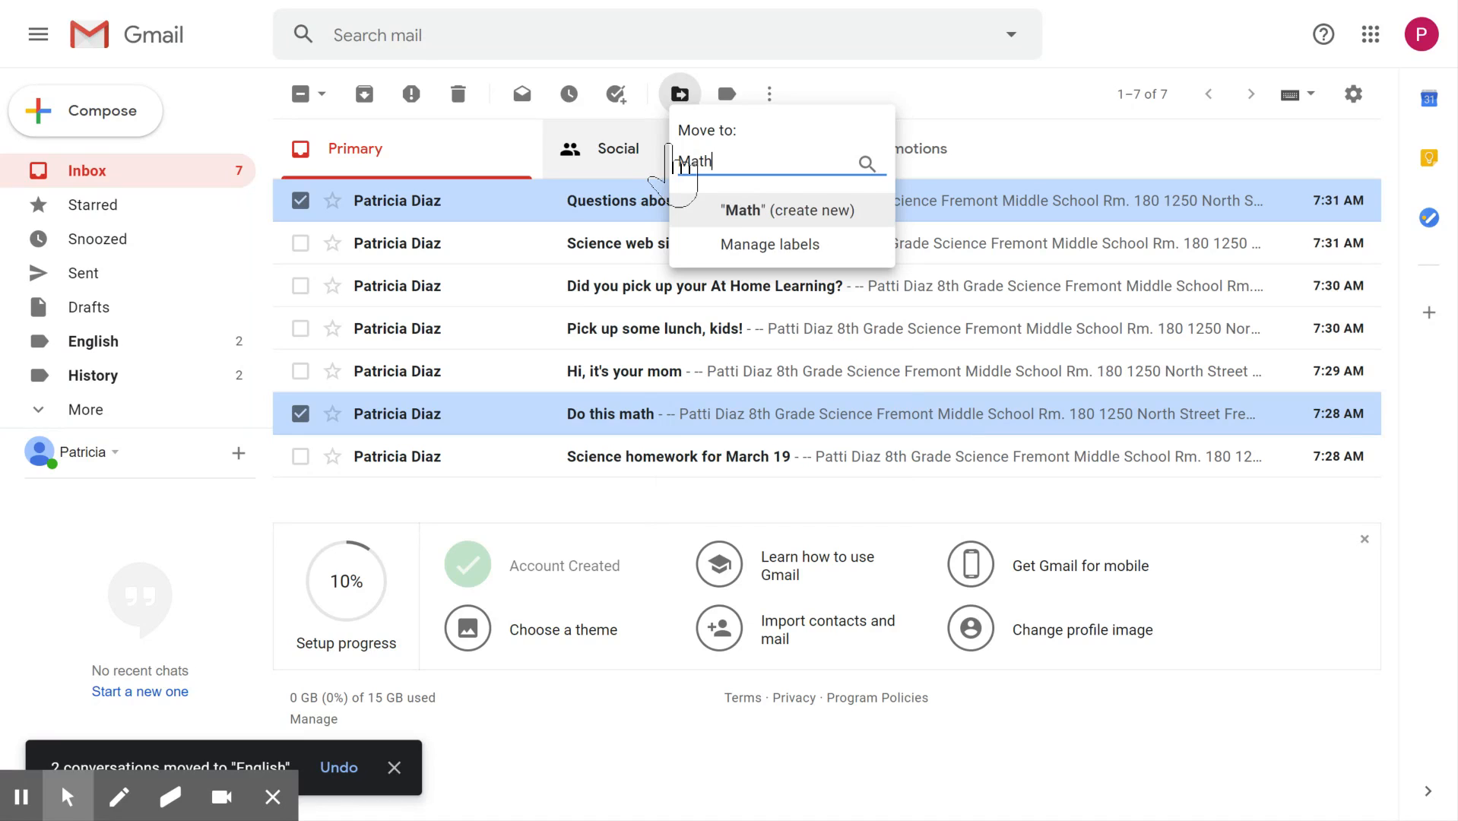
click(746, 212)
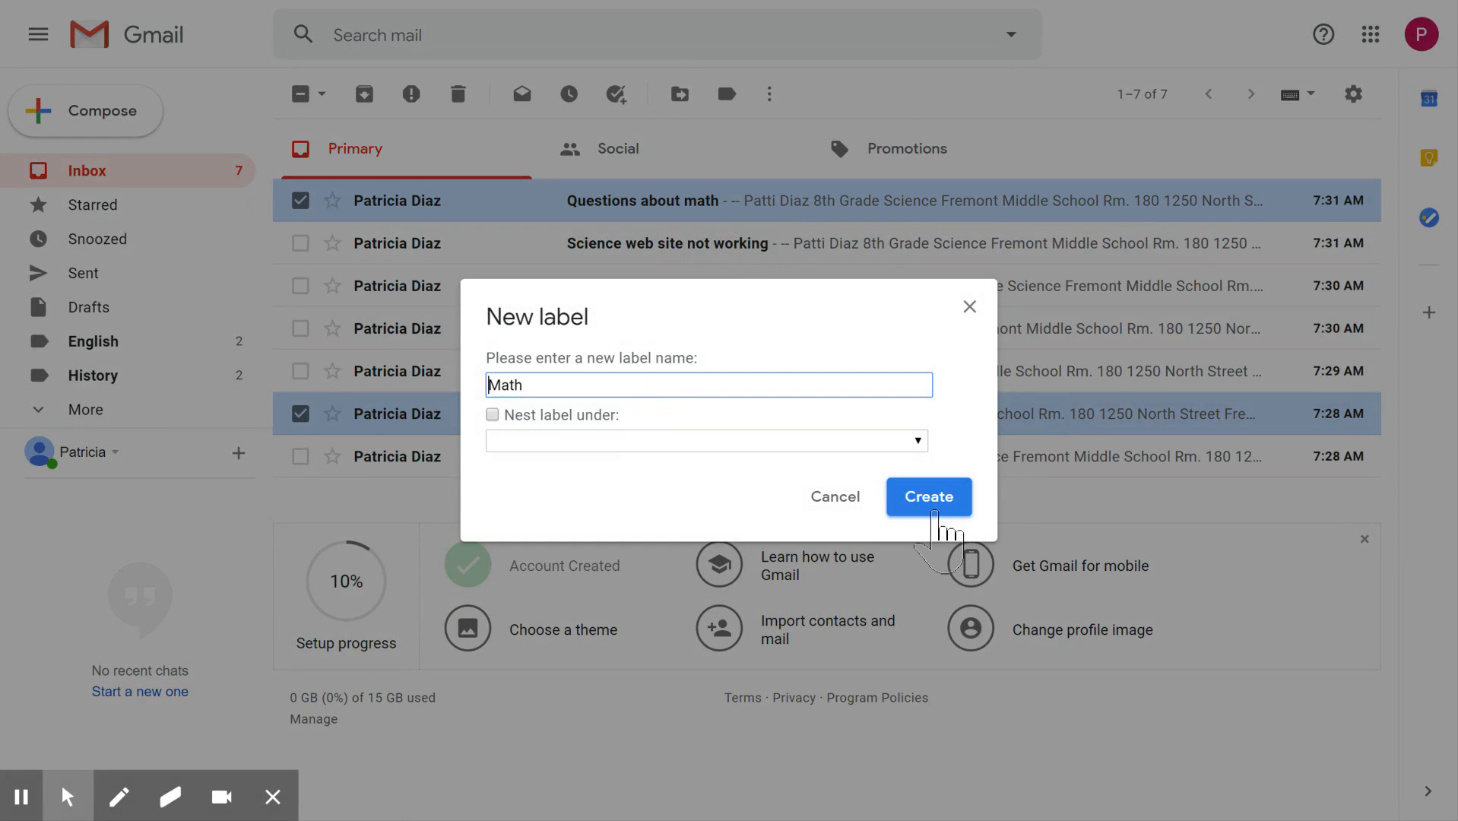
click(929, 508)
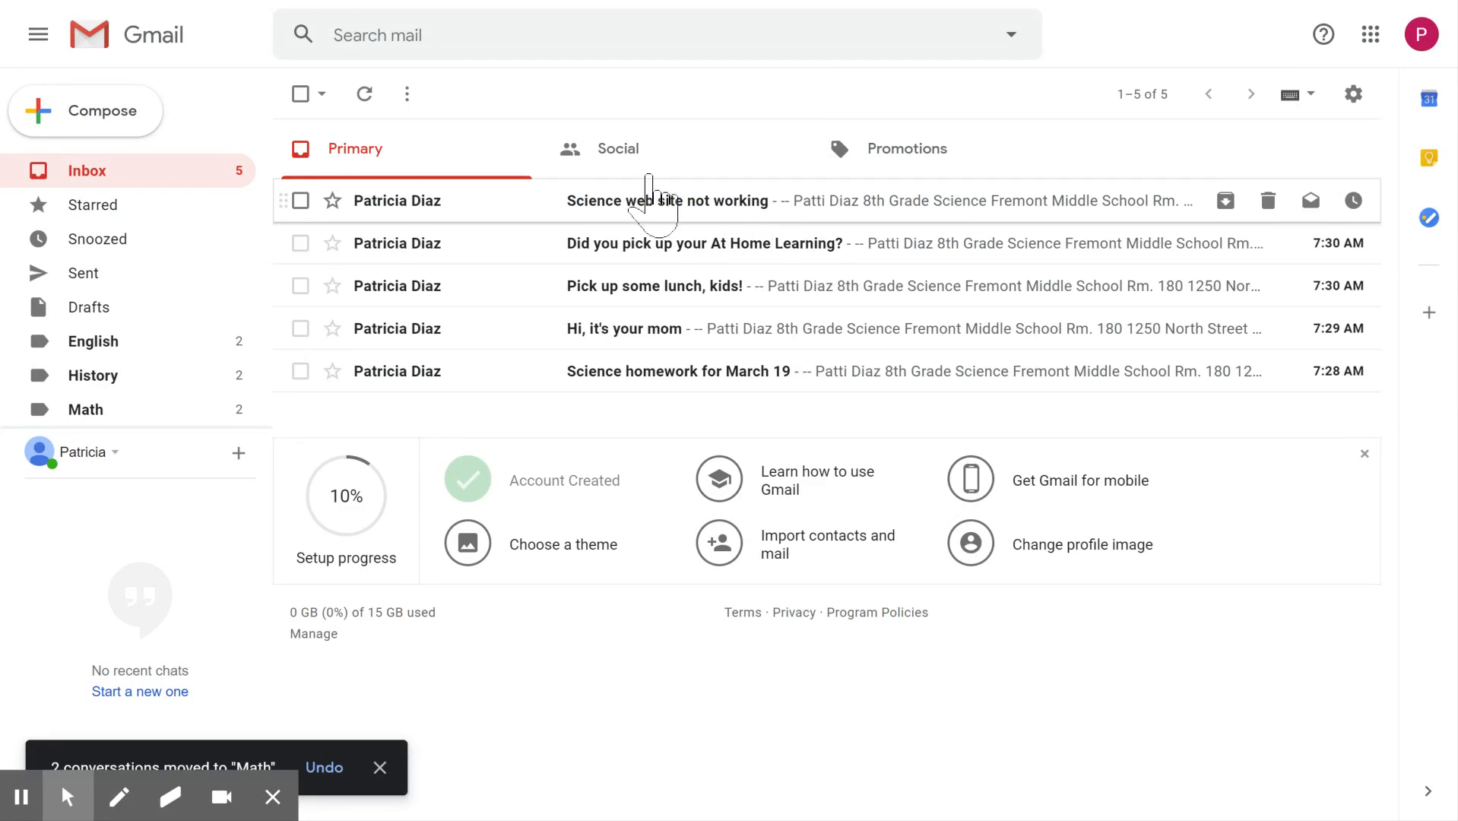
- Move the "Science web site not working" and "Science homework for March 19" emails to a new label named Science
click(301, 200)
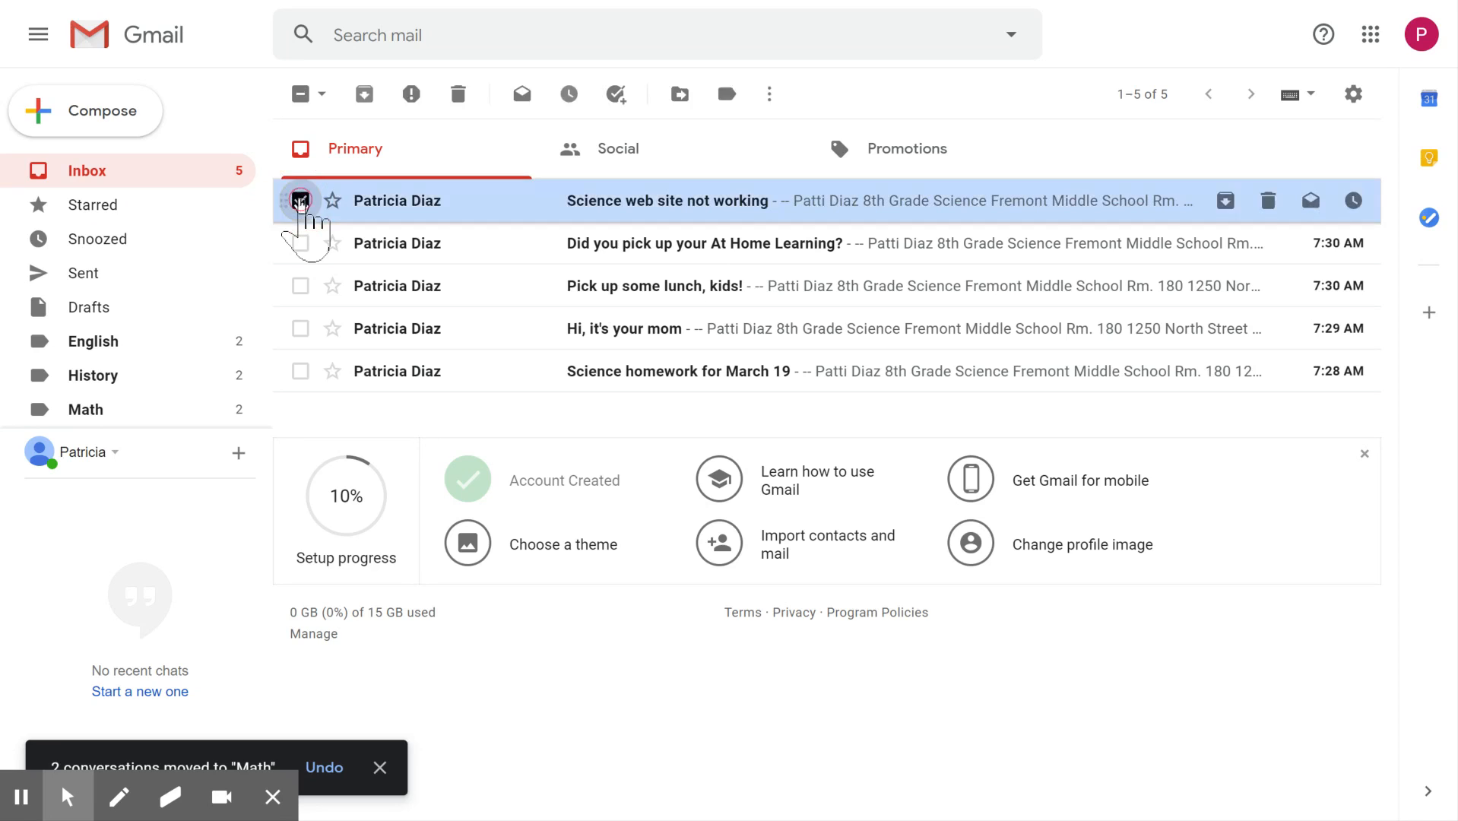
click(301, 371)
click(680, 93)
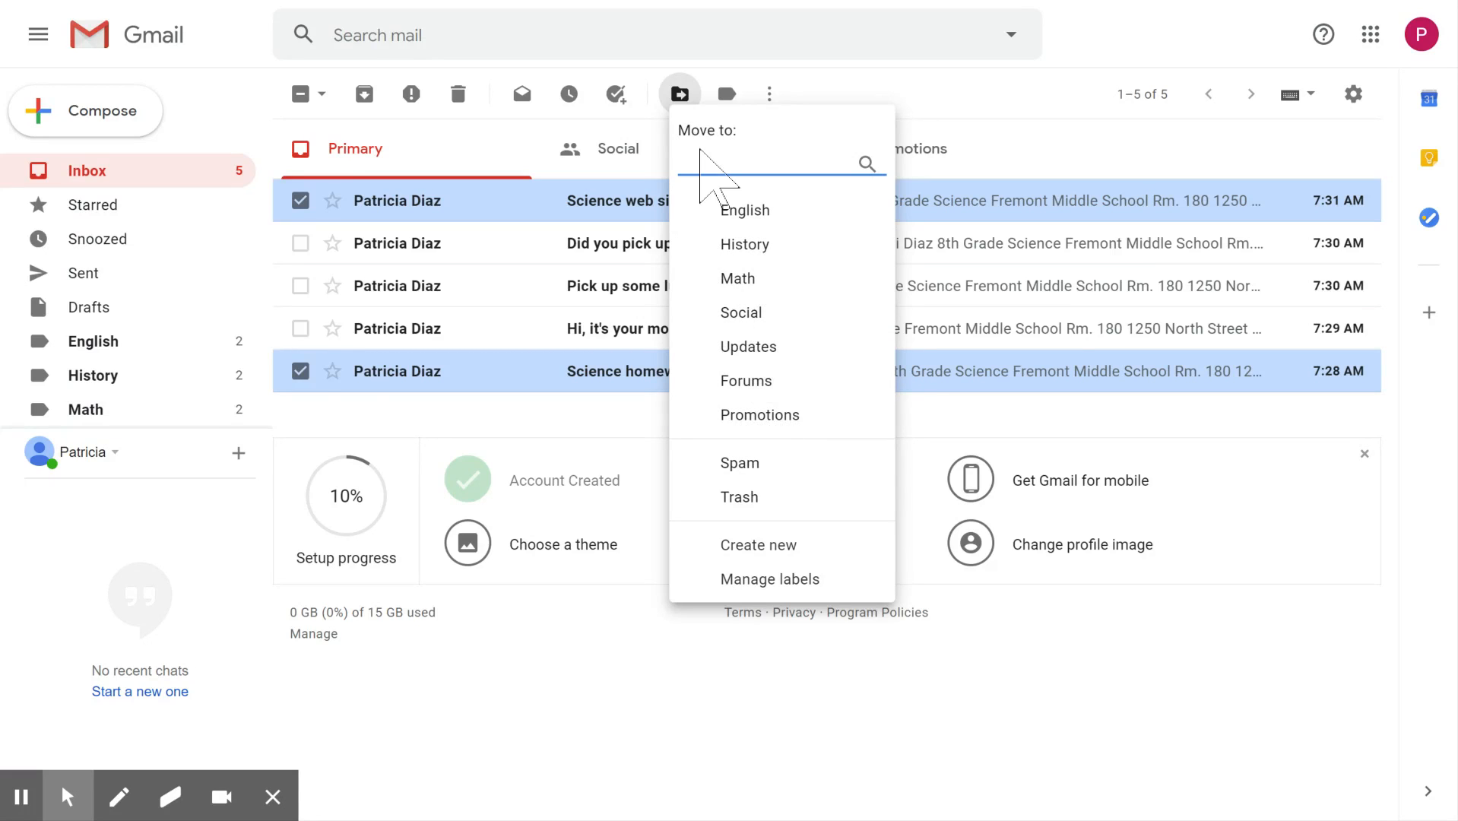
text(Science)
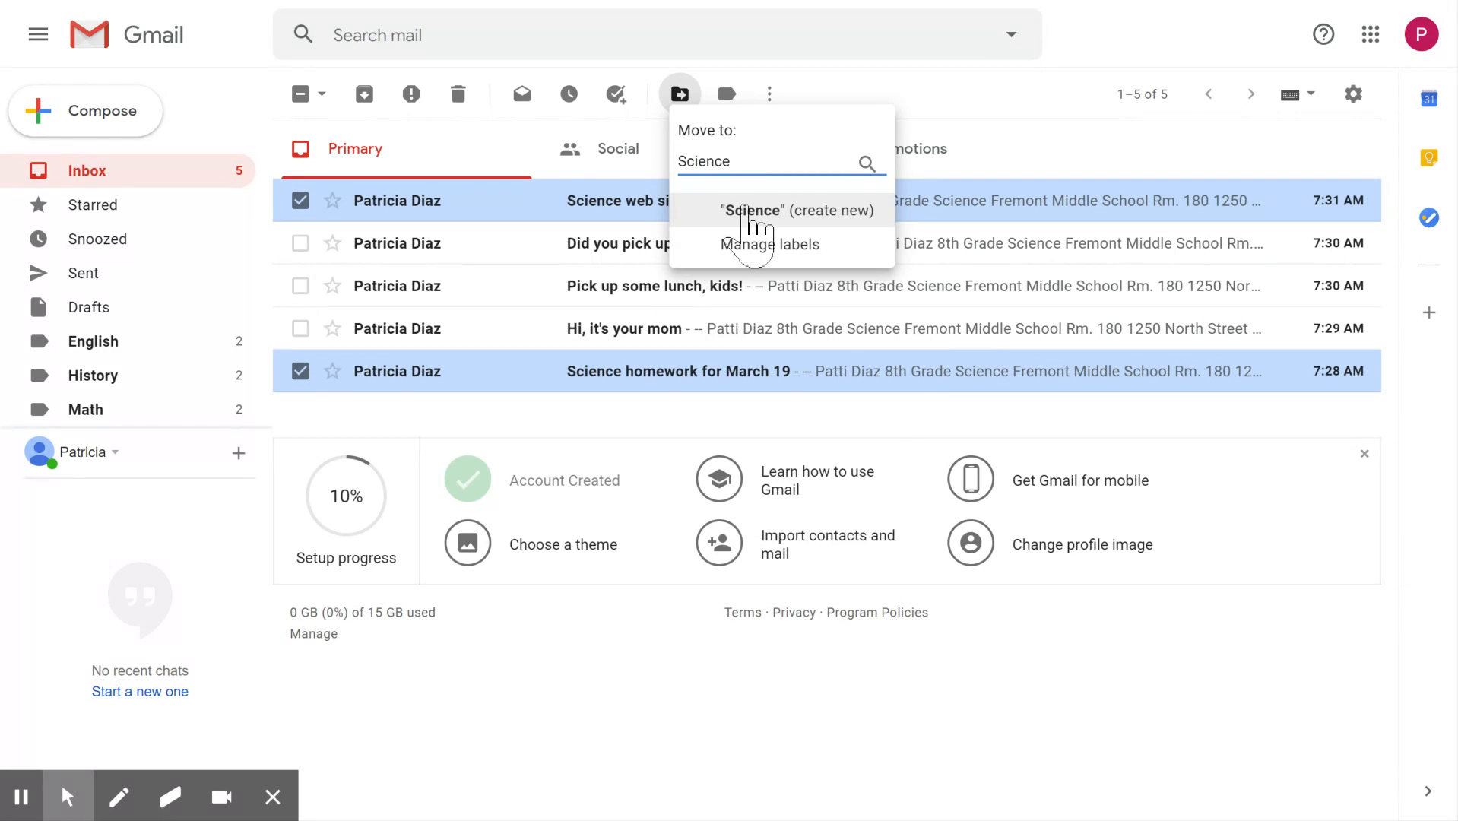
click(764, 213)
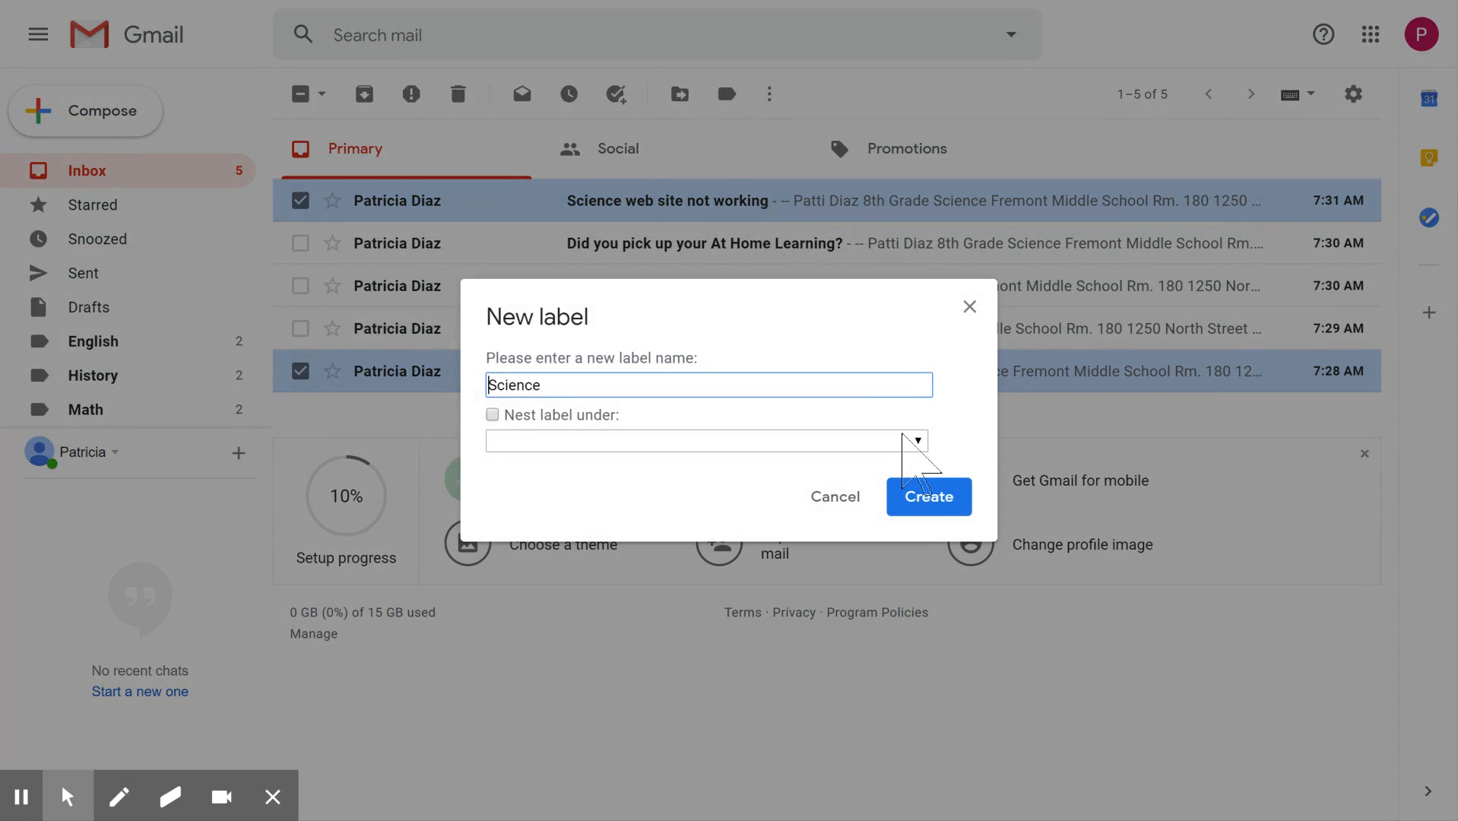
click(927, 501)
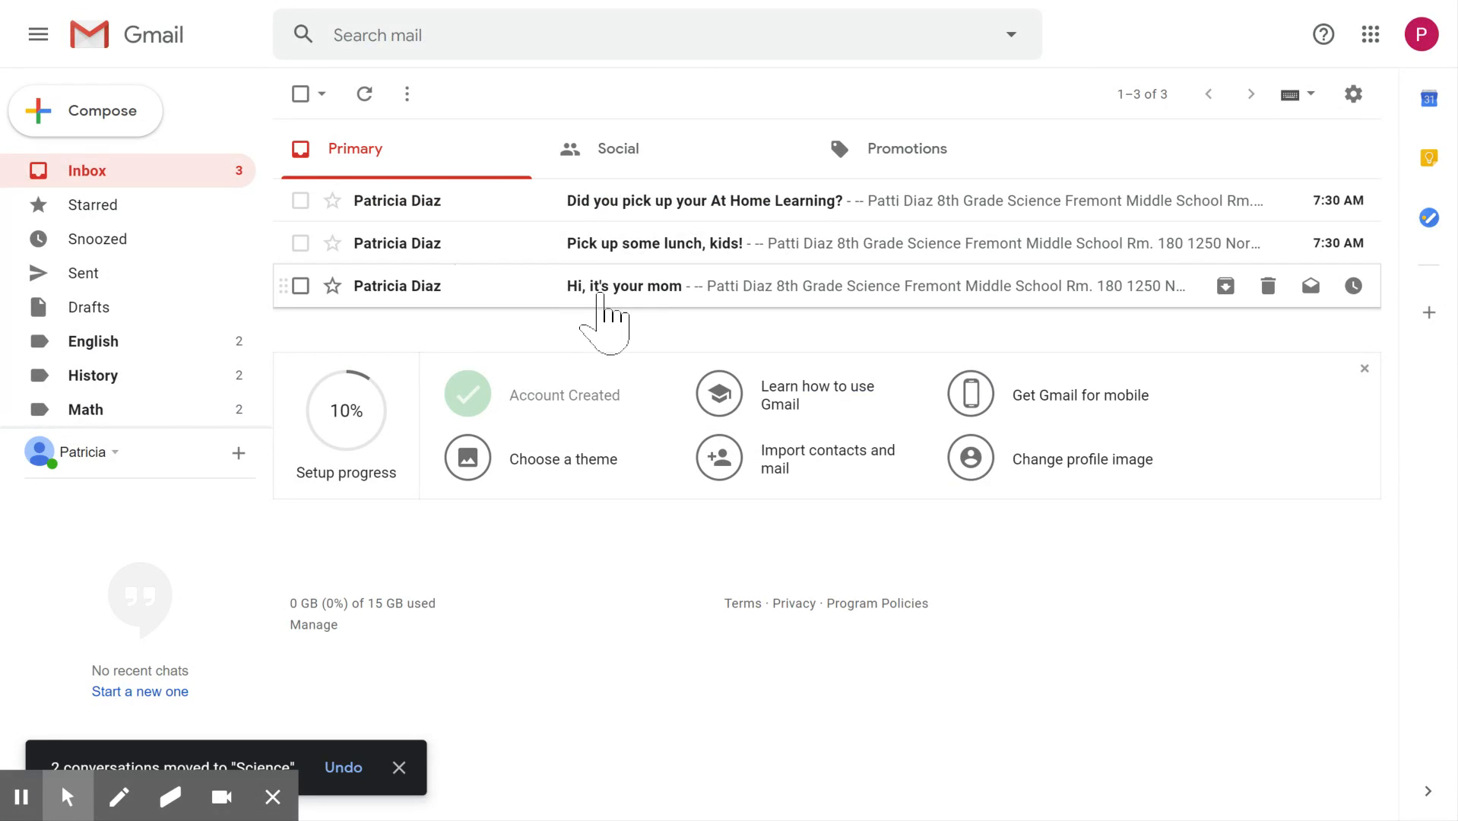
- Open and delete the "Hi, it's your mom" email and the "Pick up some lunch, kids!" email one after the other
click(599, 295)
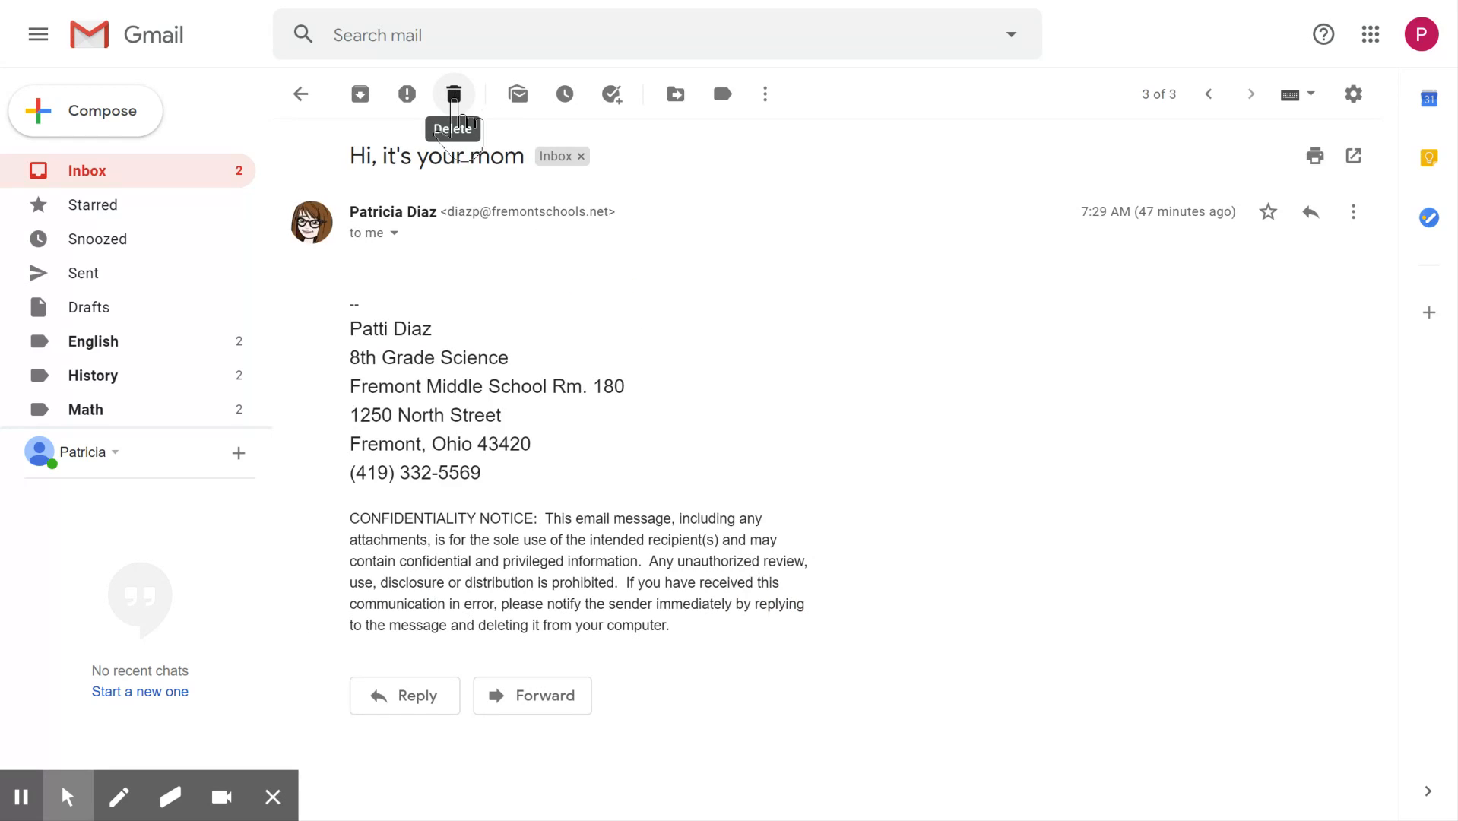
click(453, 94)
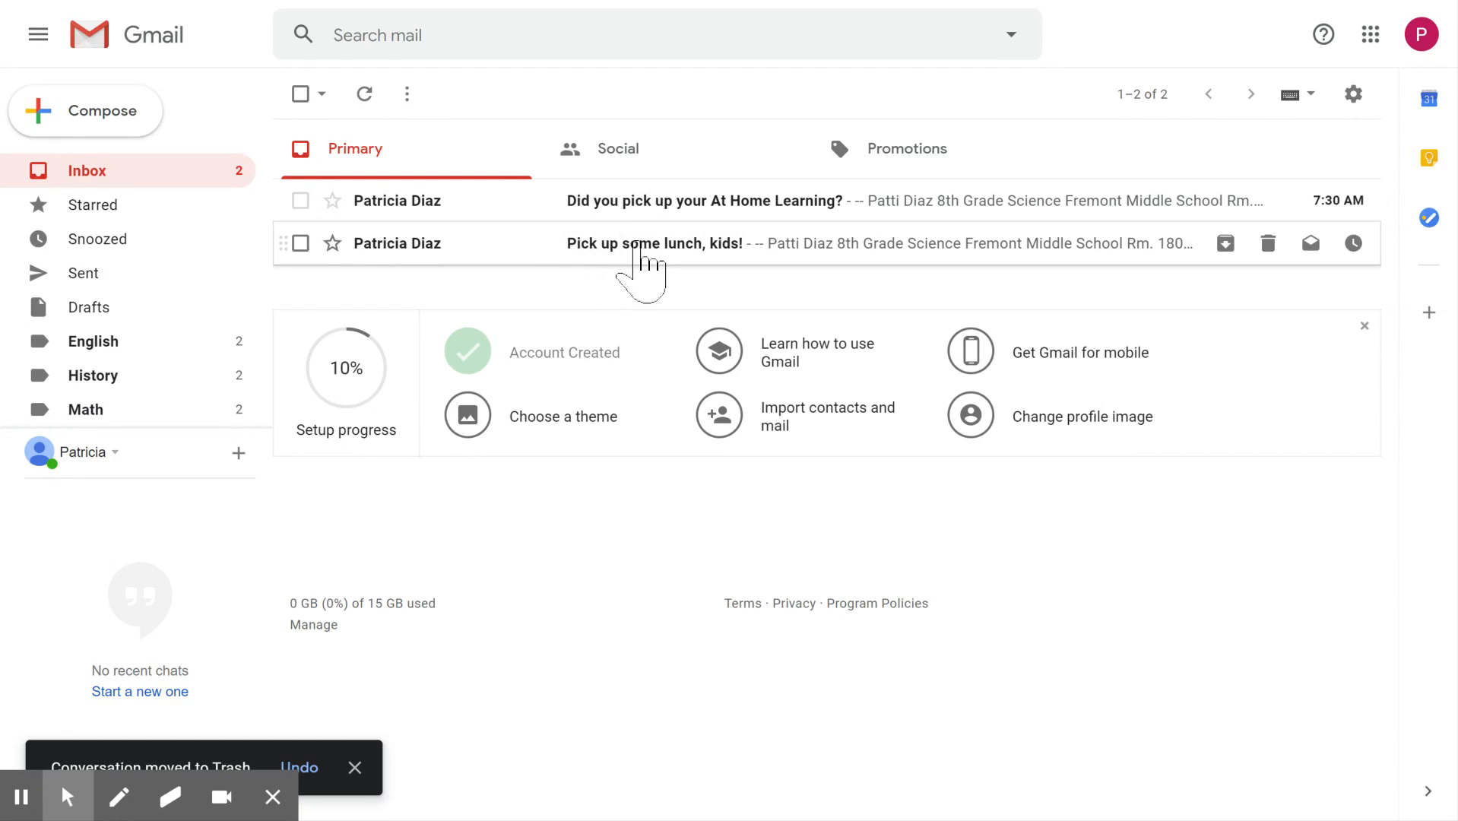
click(629, 243)
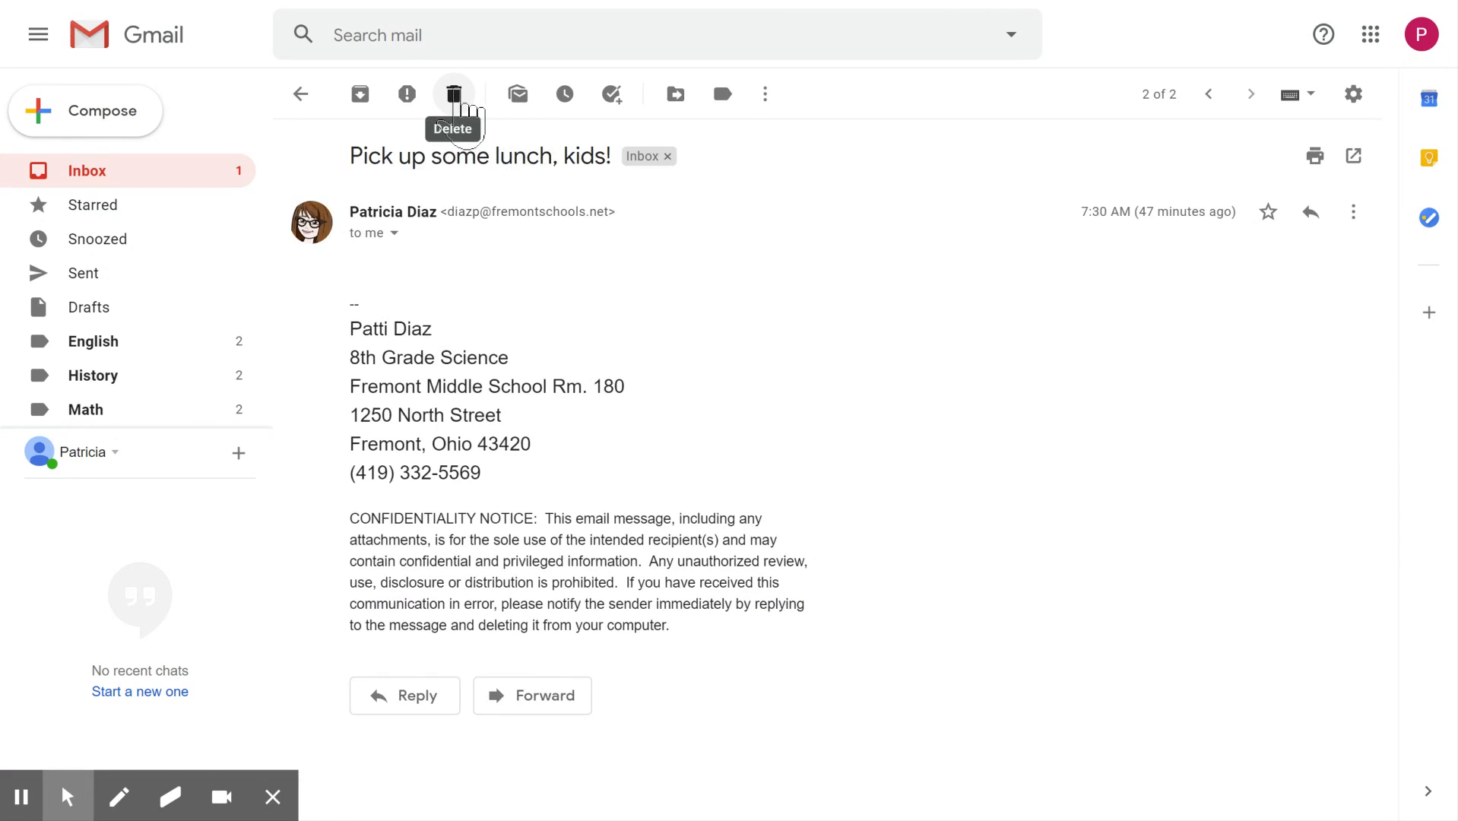
click(456, 95)
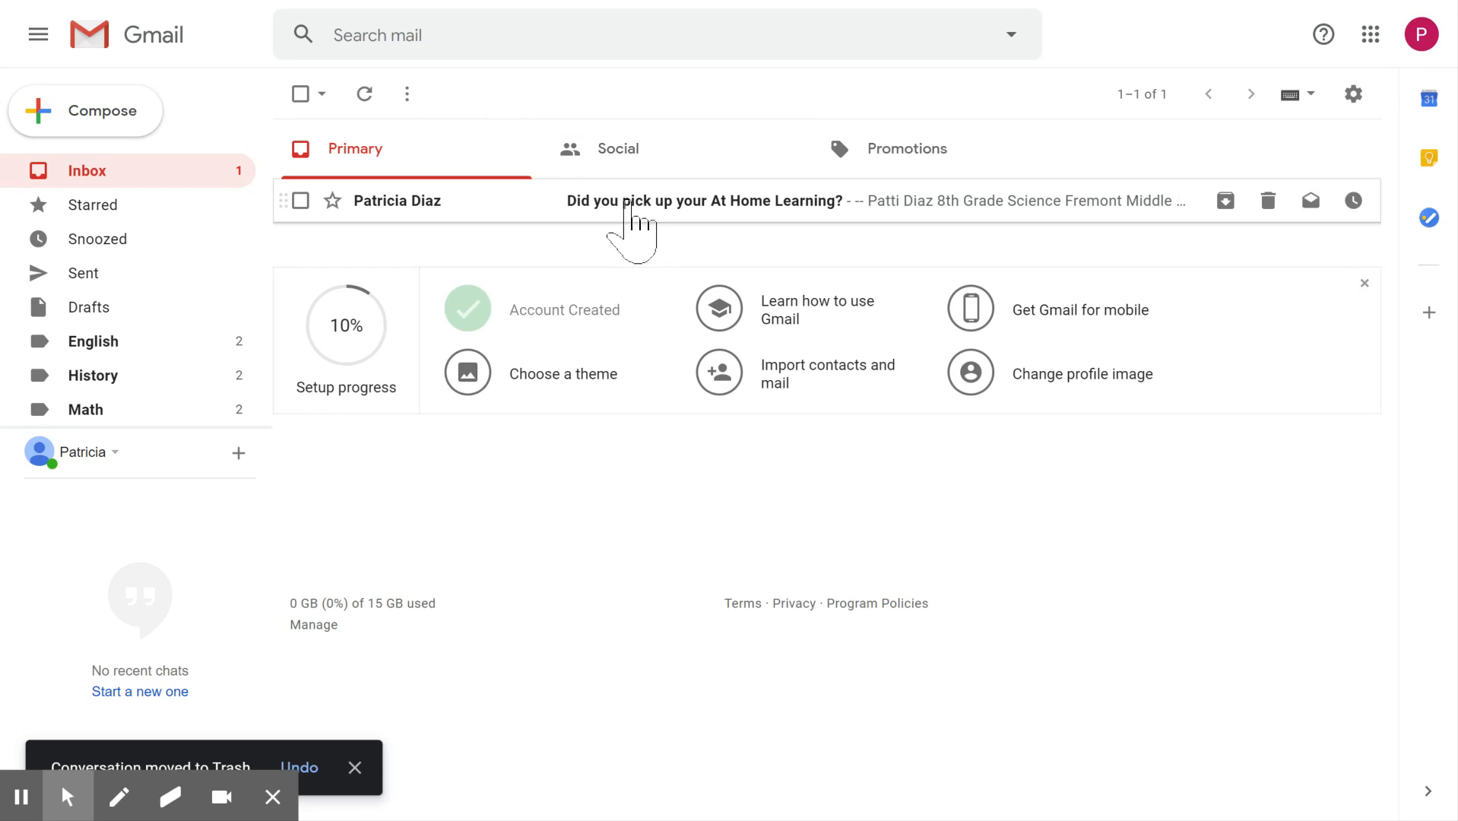
- Open and delete the "Did you pick up your At Home Learning?" email from the inbox
click(627, 205)
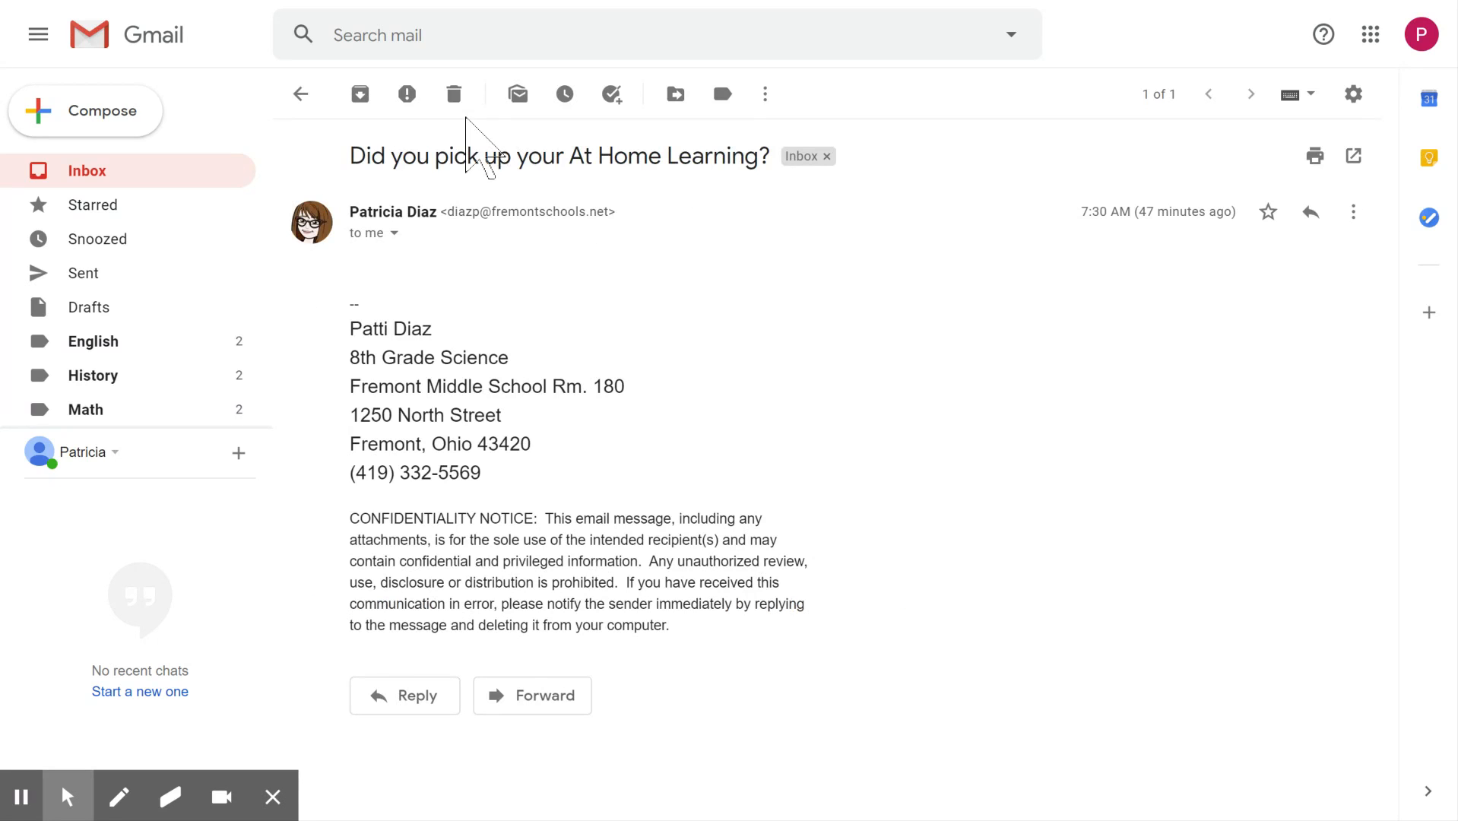
click(462, 103)
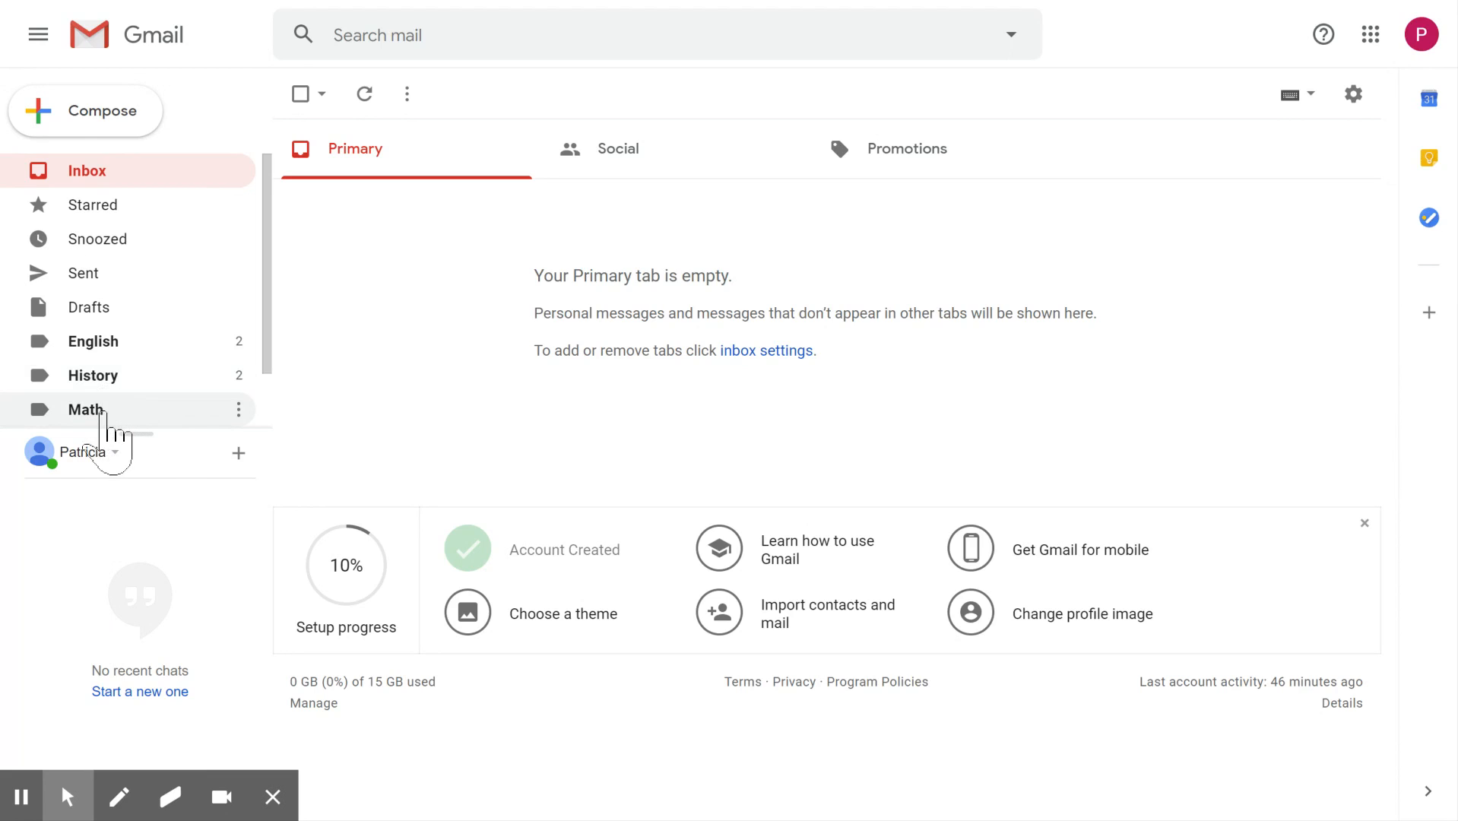
- Read the "Do this math" email under the Math label, return to the label's message list and delete that email
click(104, 412)
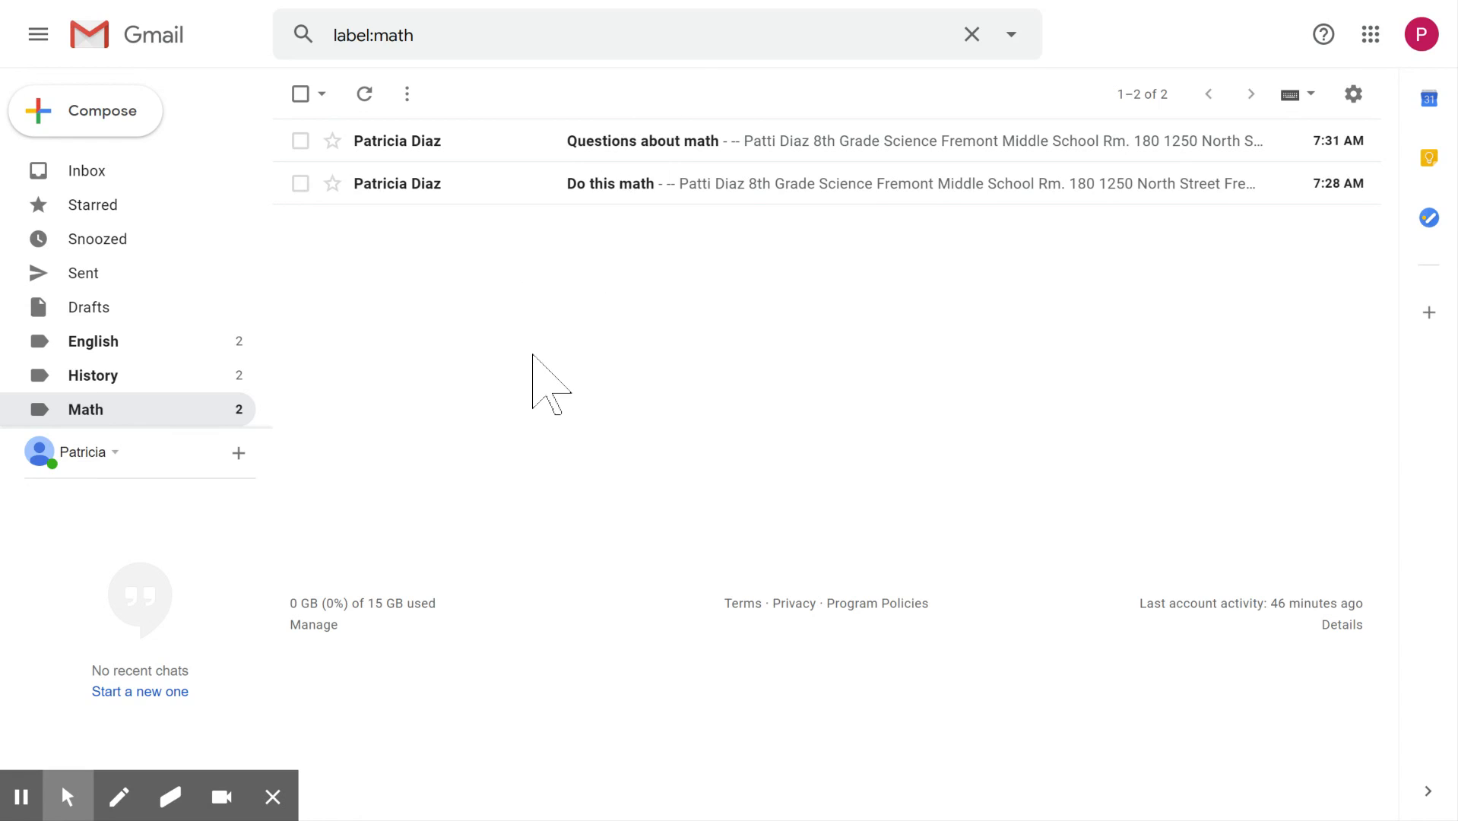
click(608, 186)
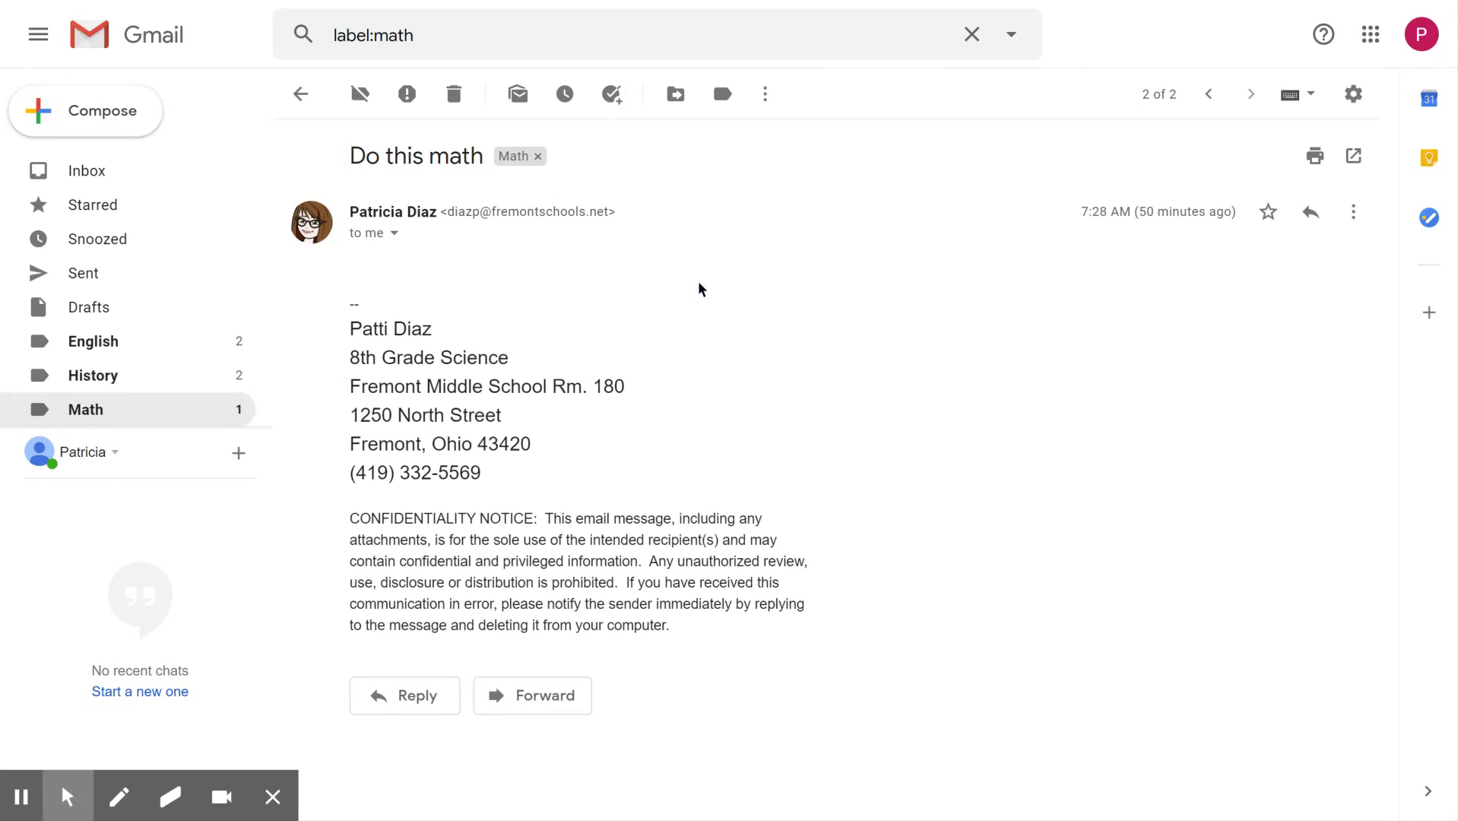
mouse_move(236, 392)
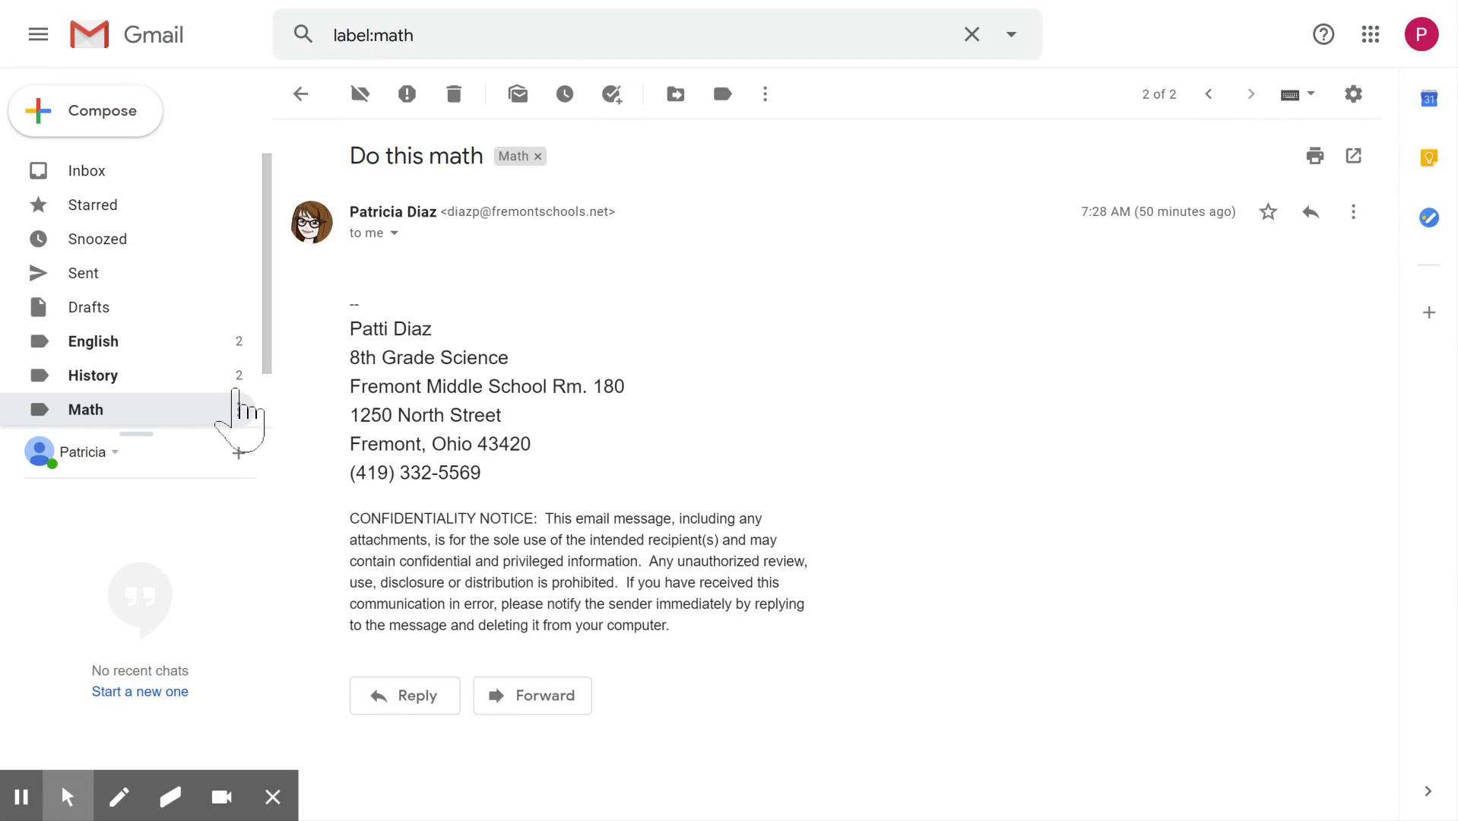
click(301, 93)
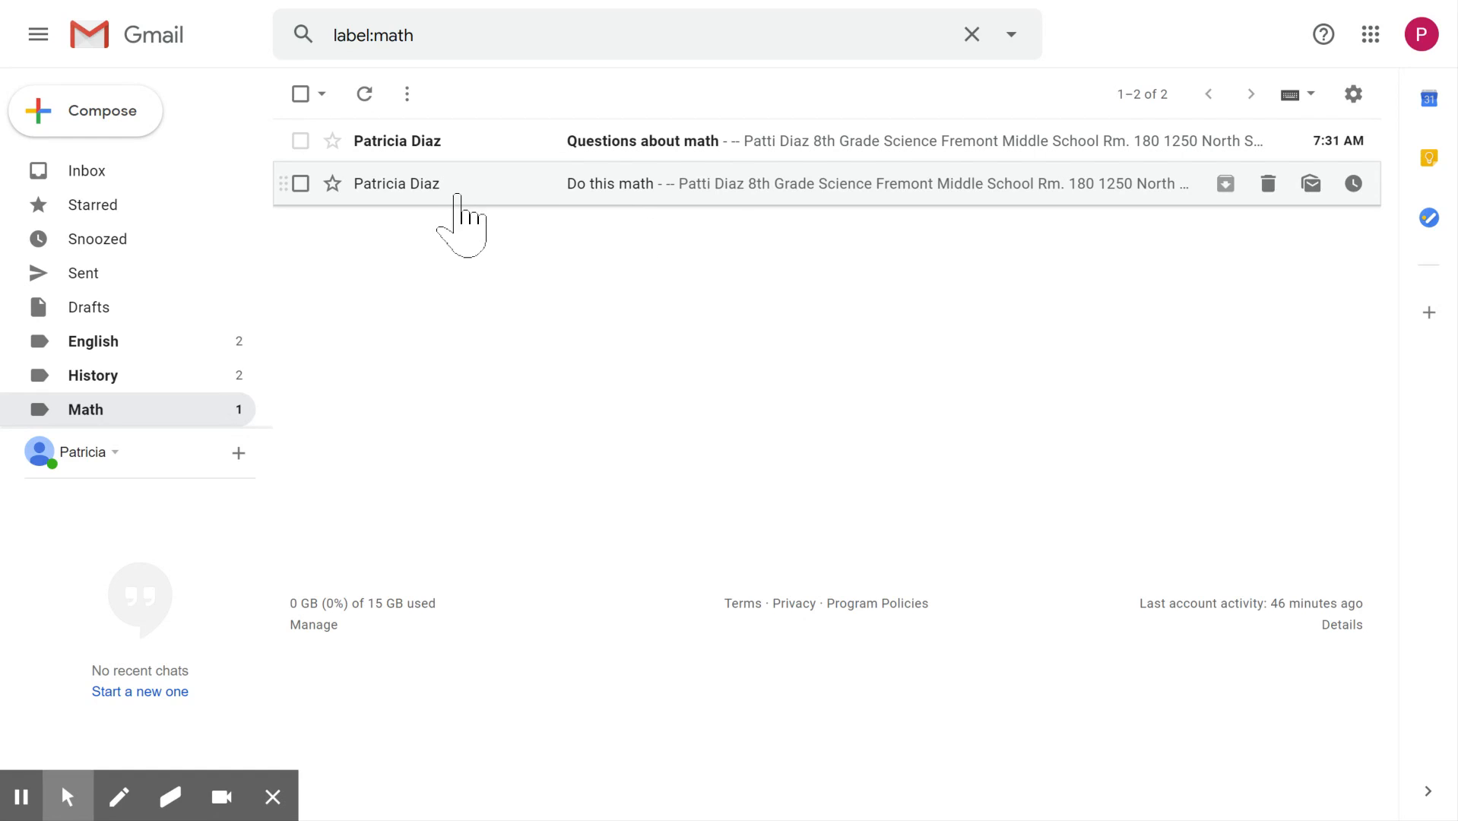
click(300, 184)
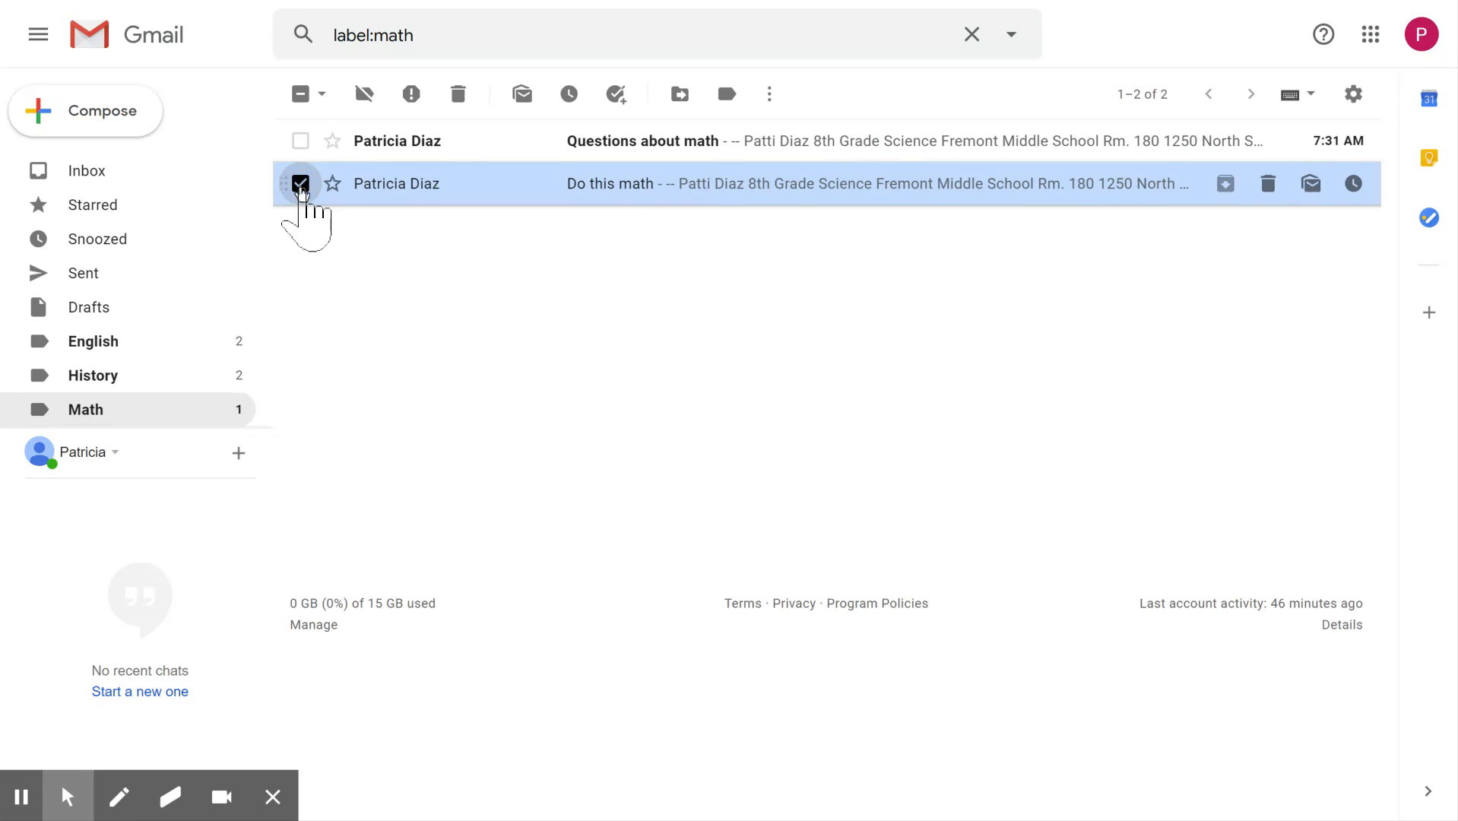
click(459, 94)
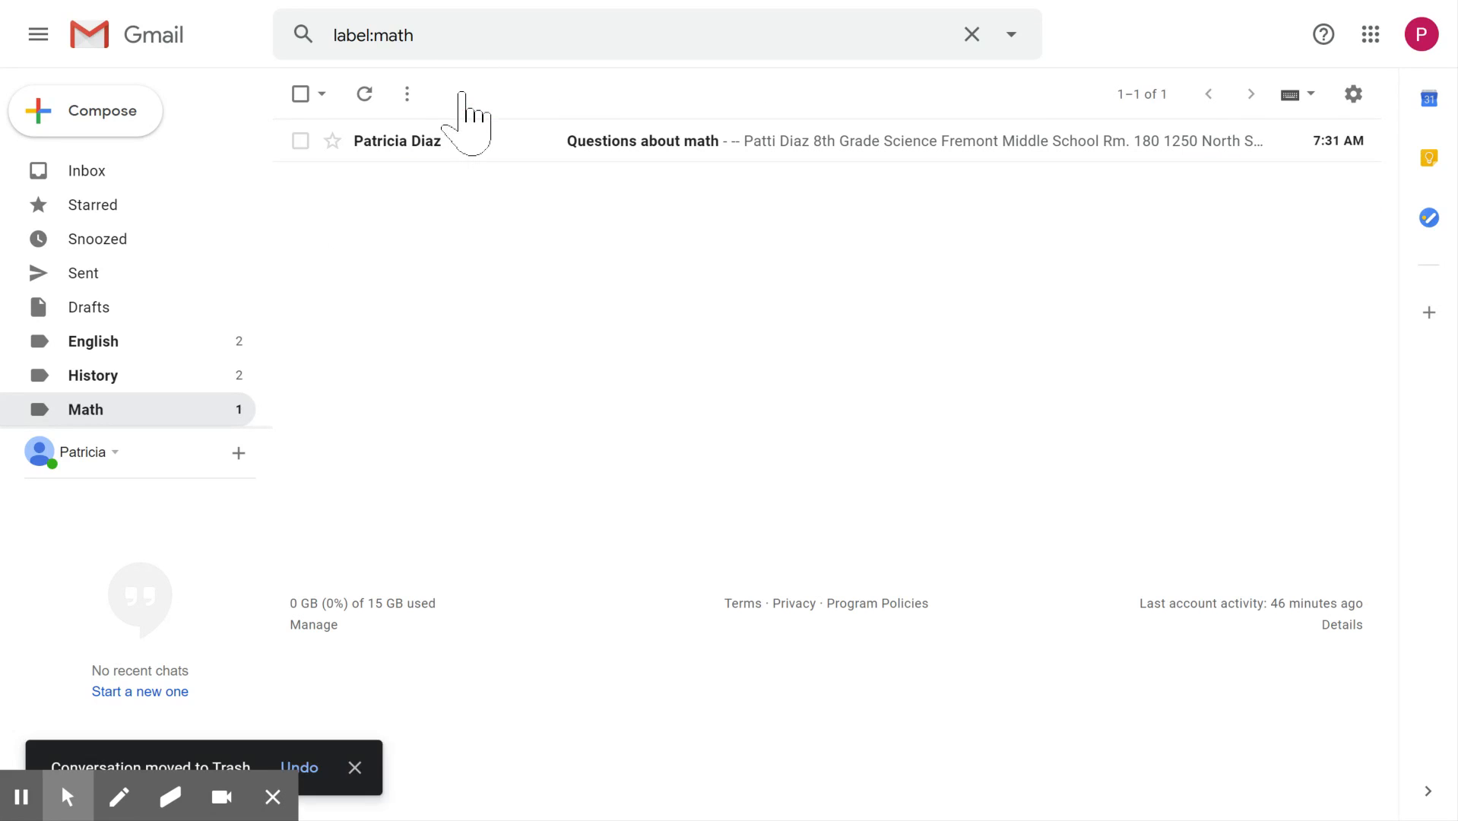